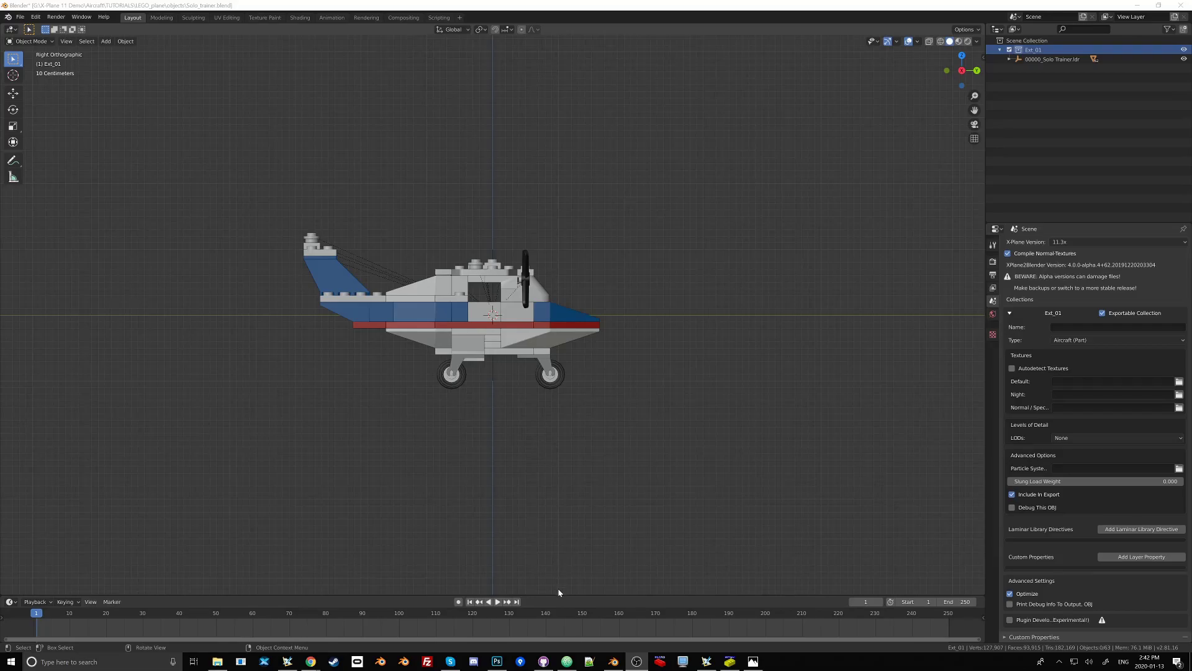
Bring the Blender window with the Solo trainer LEGO plane to the front.
left_click(617, 538)
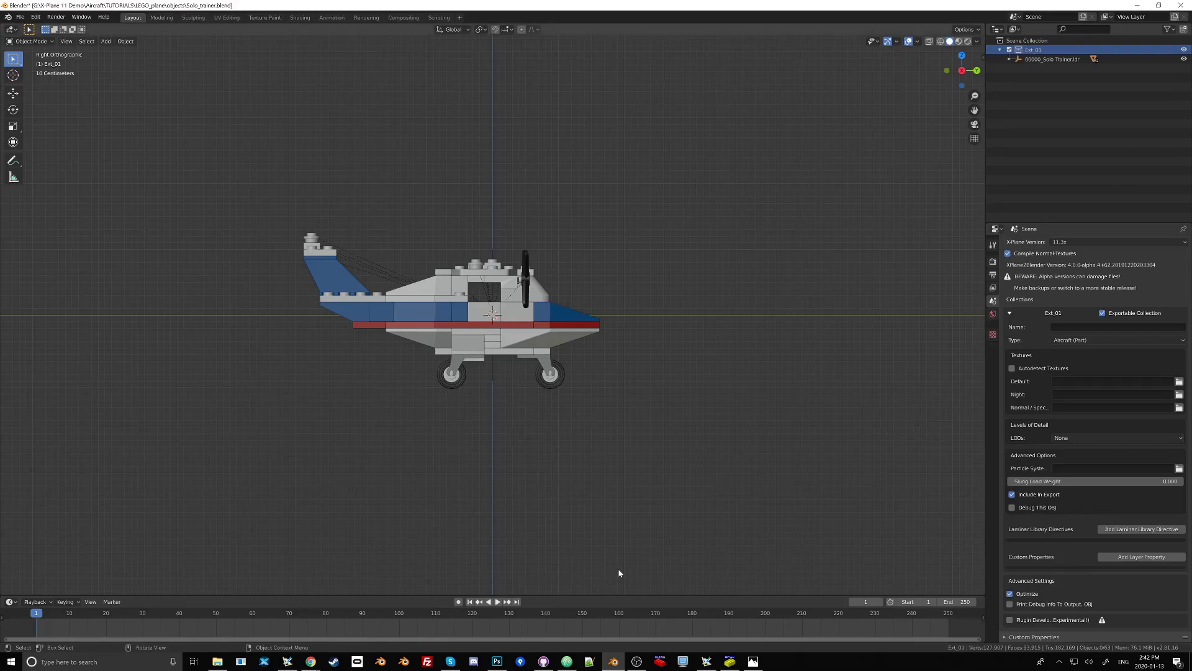
Enlarge the timeline, split it into three areas, and make the right one a Dope Sheet Action Editor.
left_click_drag(618, 595, 621, 509)
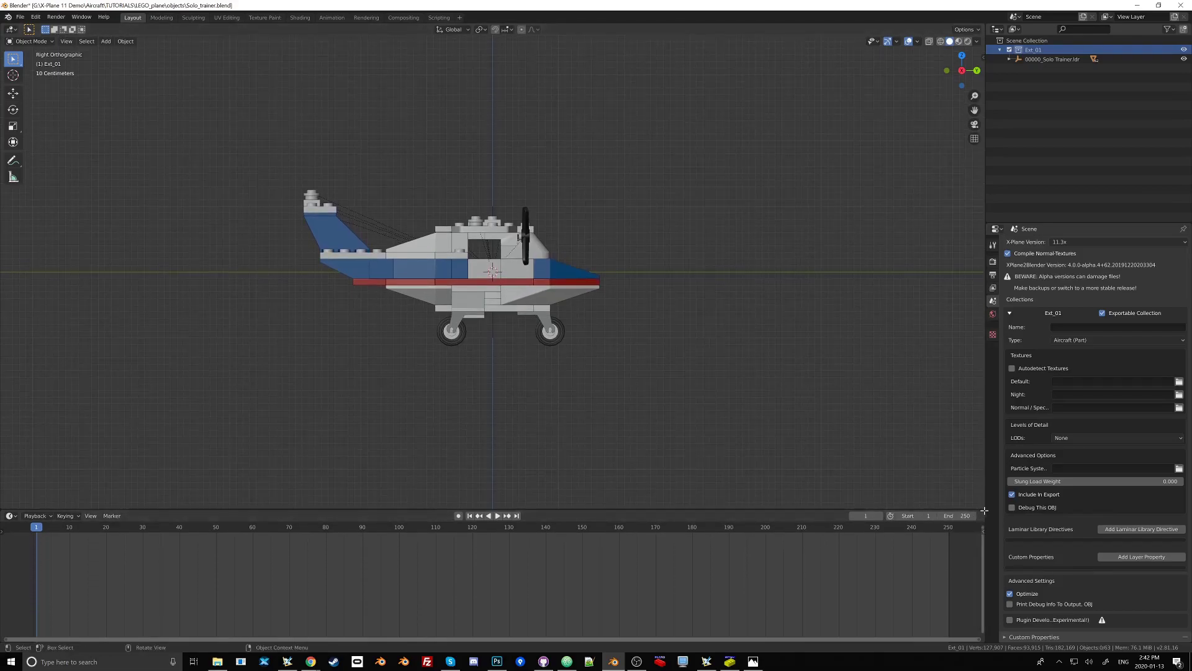
left_click_drag(984, 511, 503, 516)
left_click(506, 515)
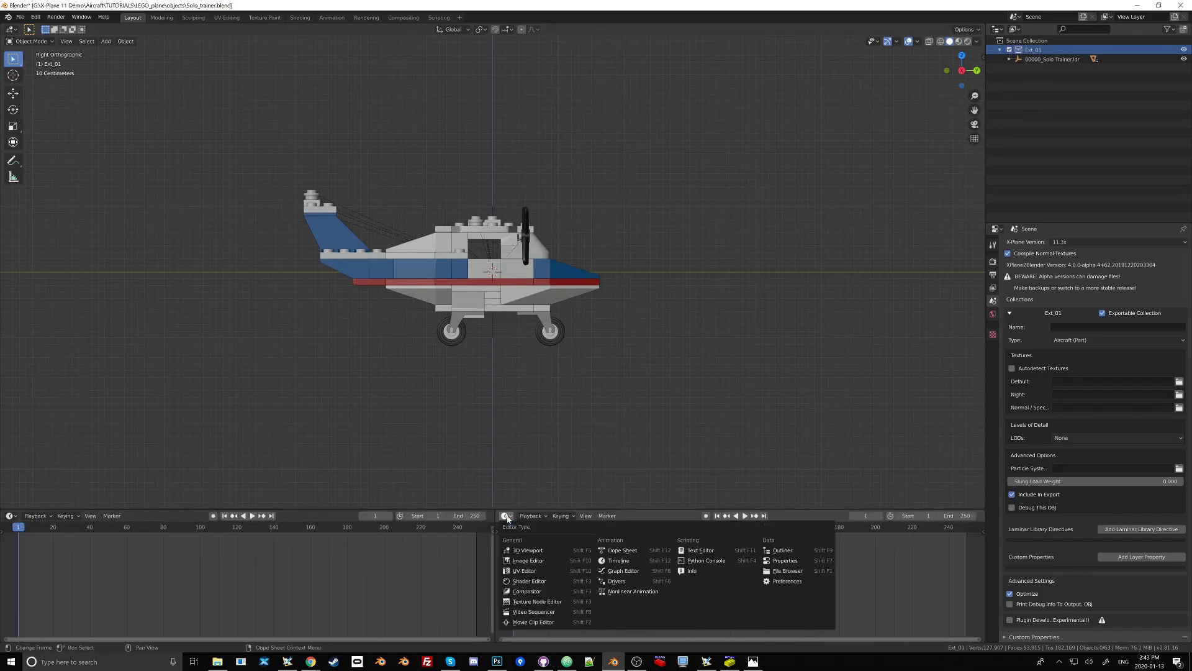
left_click(508, 518)
left_click(507, 516)
left_click(639, 550)
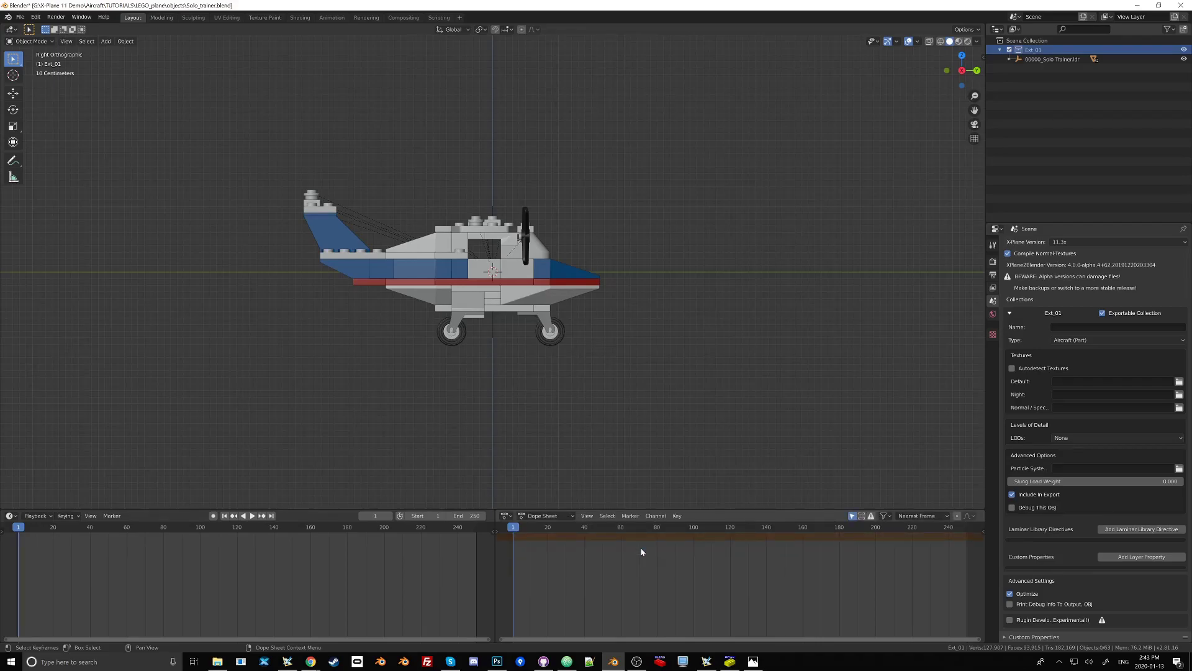
left_click(545, 515)
left_click(553, 539)
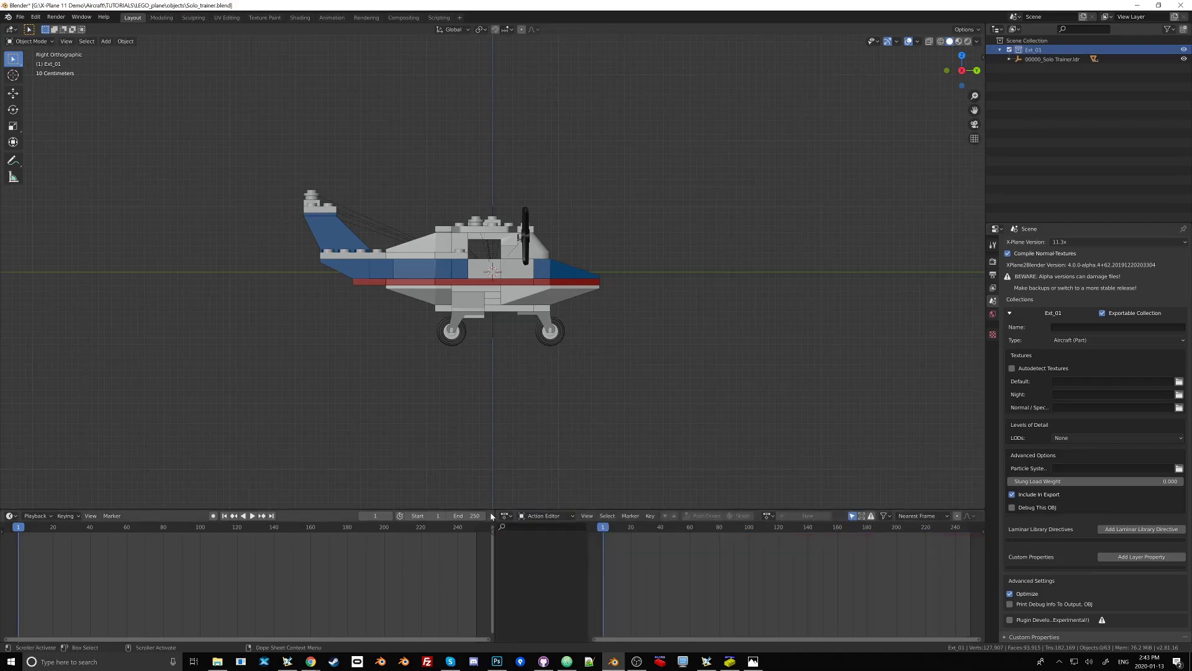
left_click_drag(492, 516, 253, 520)
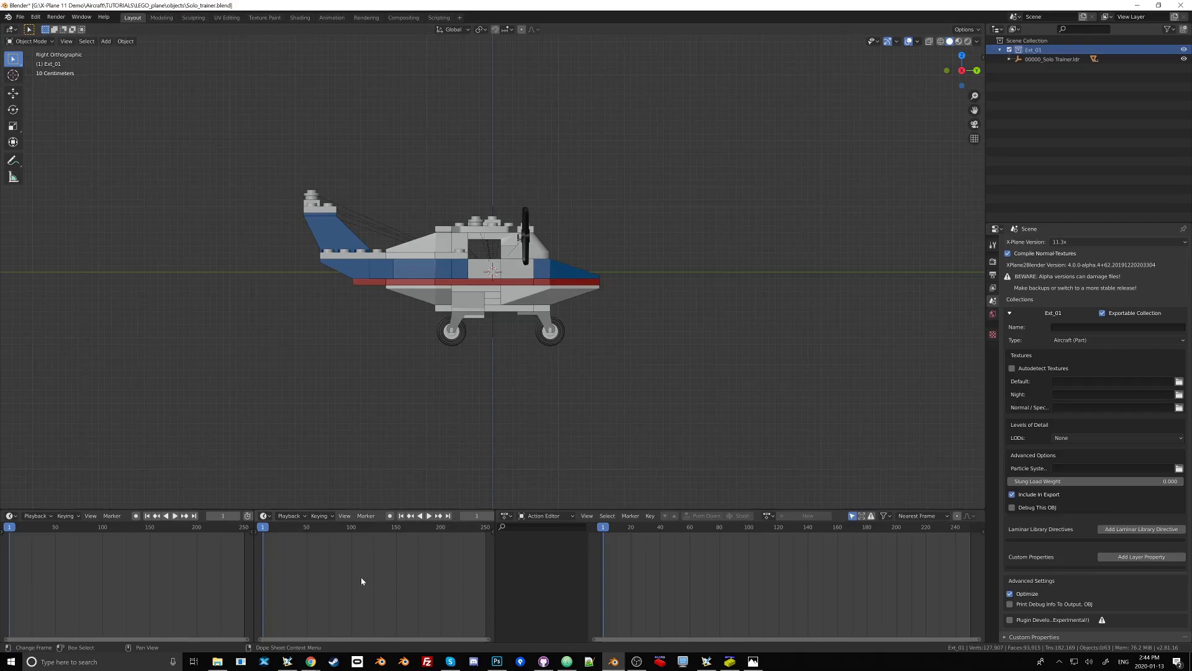
Make the middle bottom area an Image Editor and the leftmost a Shader Editor, then split Properties in two.
left_click(264, 516)
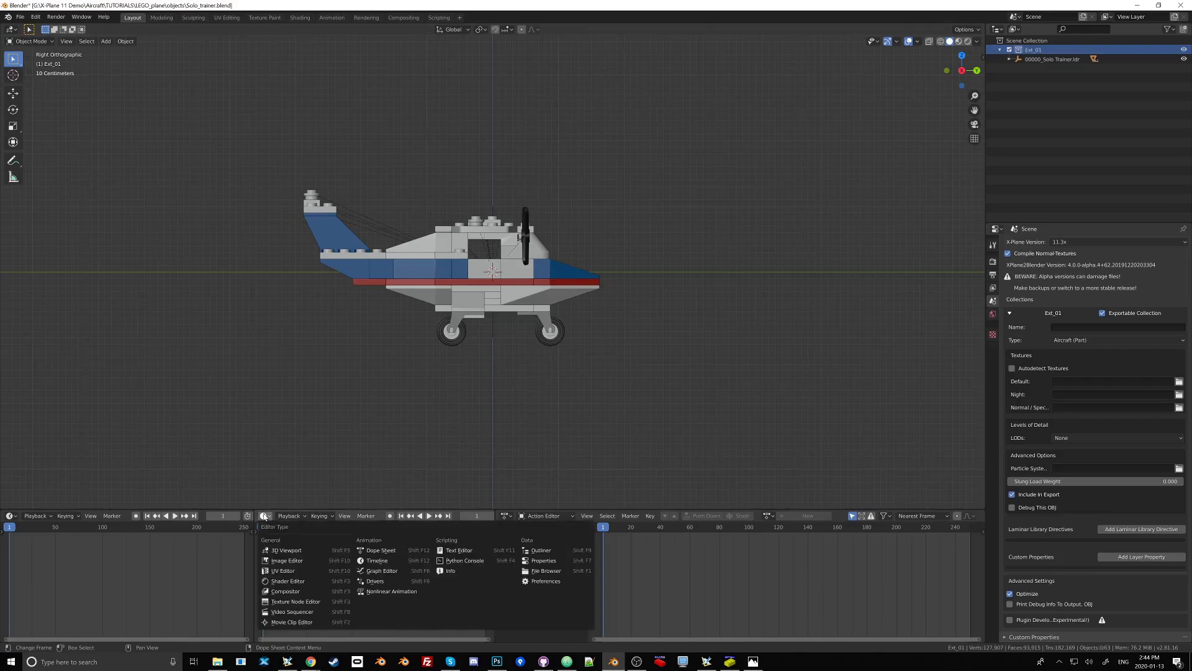
left_click(285, 560)
left_click(11, 516)
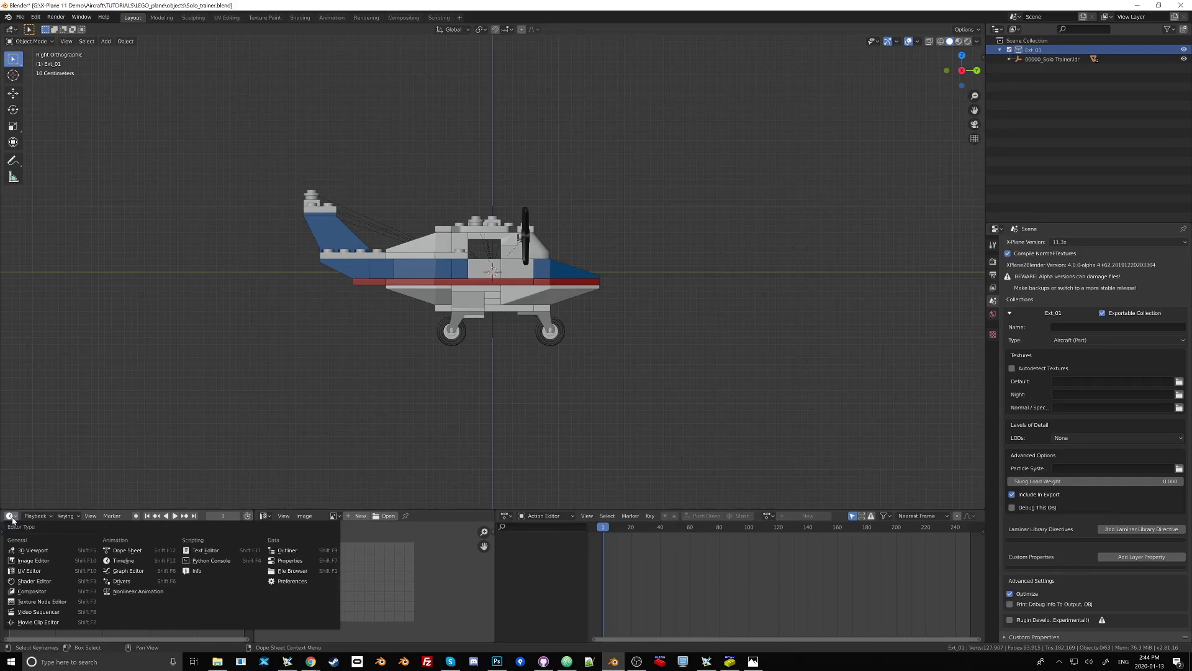
left_click(34, 580)
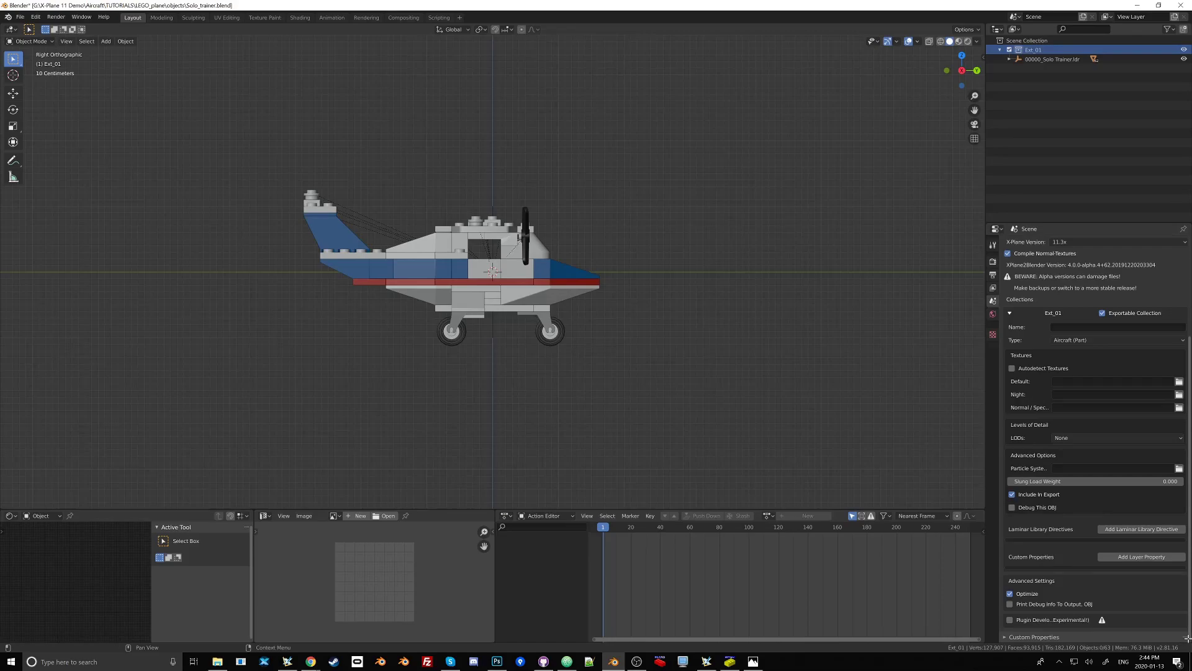
left_click_drag(1187, 638, 1188, 508)
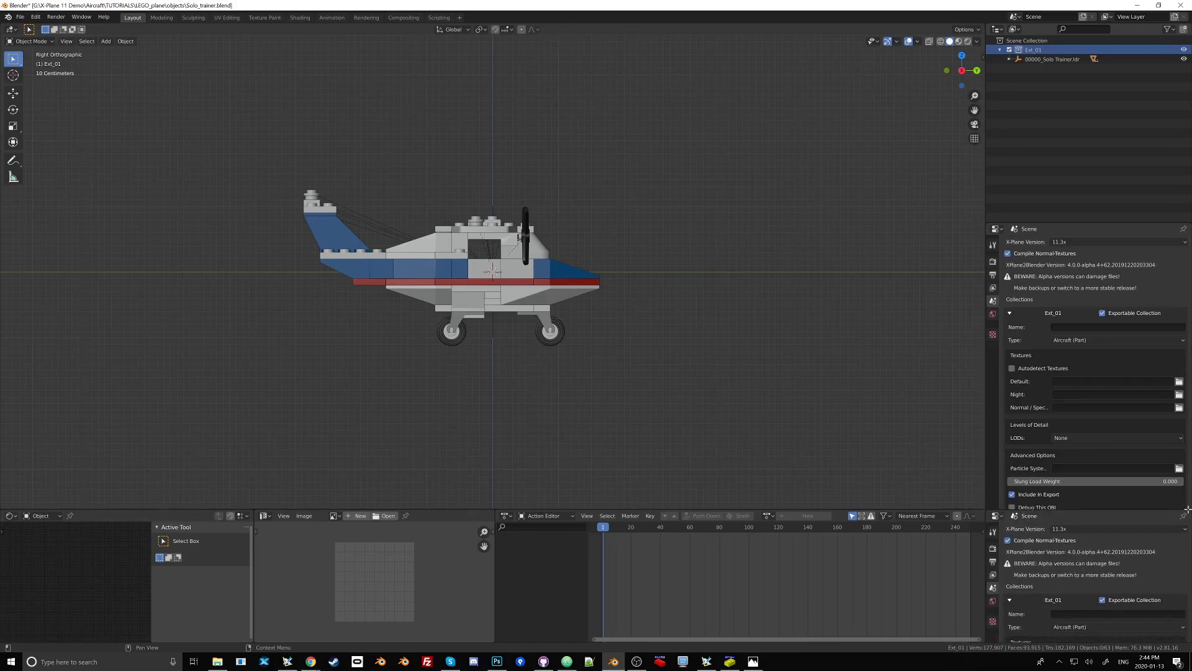
Change the lower Properties area's editor type to Text Editor.
left_click(996, 516)
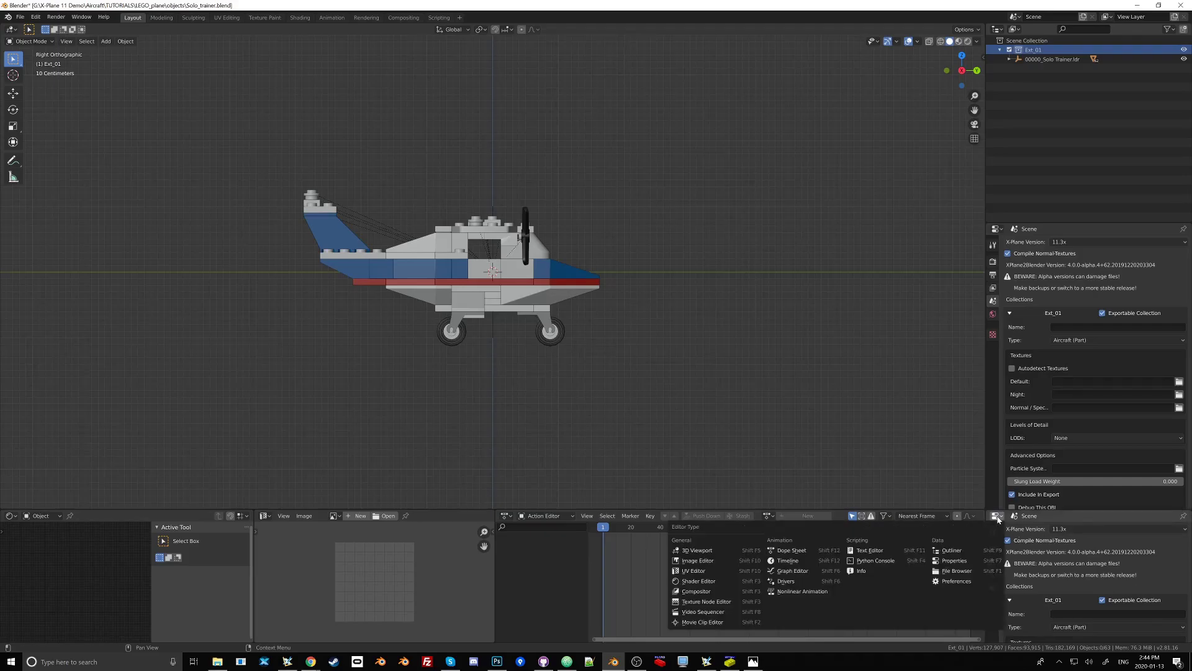
left_click(870, 550)
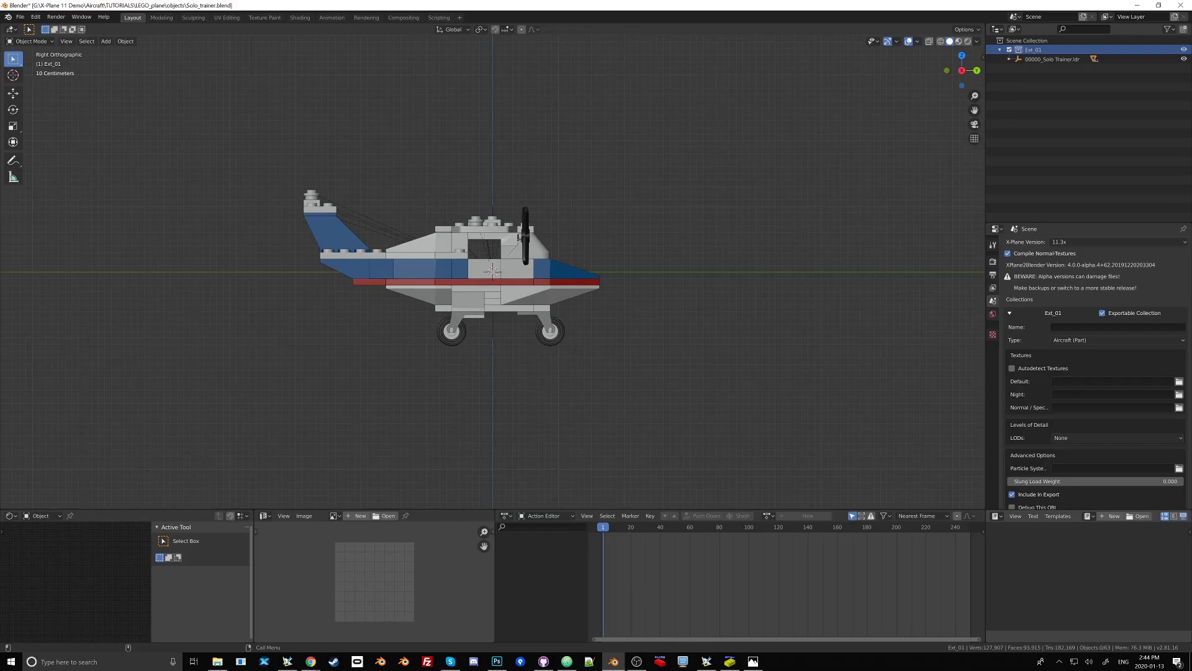
Create a new text block with a script importing bpy, calling save_mainfile(check_existing=False) and export.xplane_obj.
left_click(1109, 517)
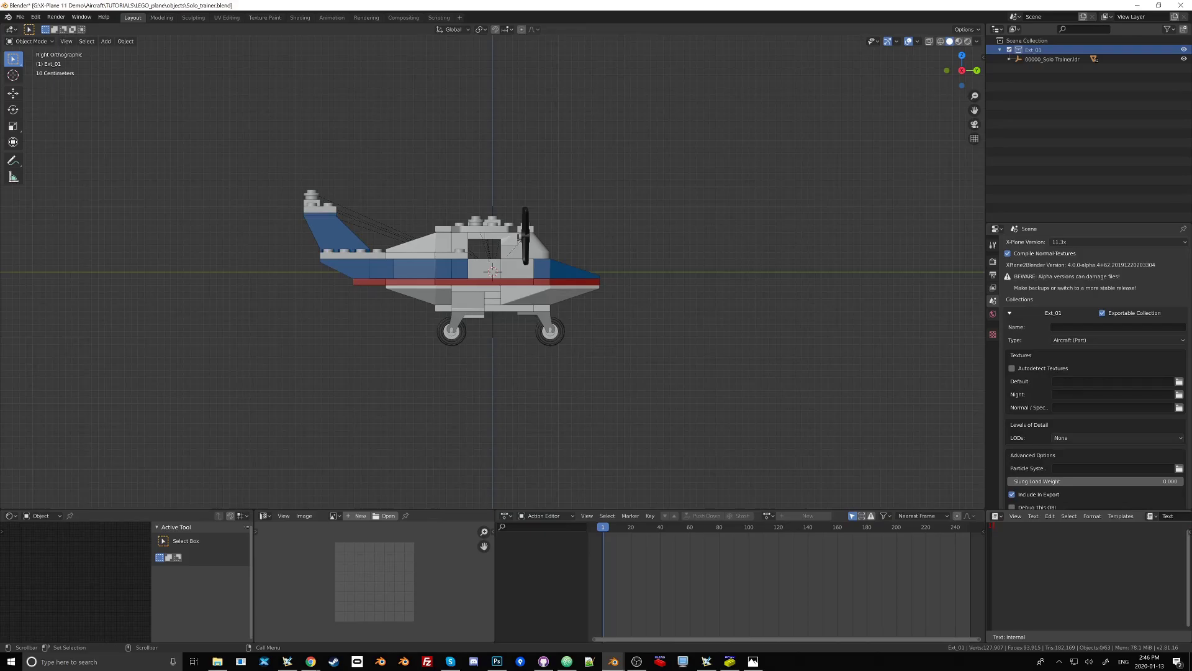
type("port bpy f")
type("rom")
type(" bpy import")
type(" *")
key("Return")
type("bpy.ops.wm.save_mainfile(check_existing=False)")
key("Return")
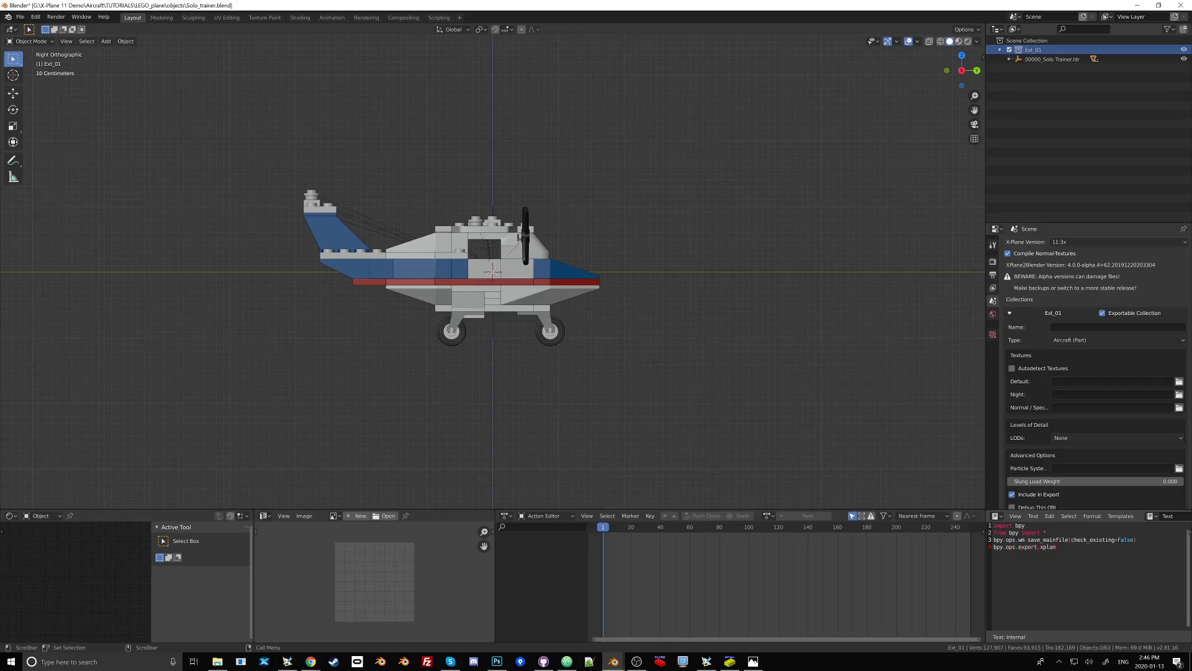
type("e_obj(")
Save the file, split the Text Editor to show xplane2blender.log, and collapse Ext_01's collection settings.
key("ctrl+s")
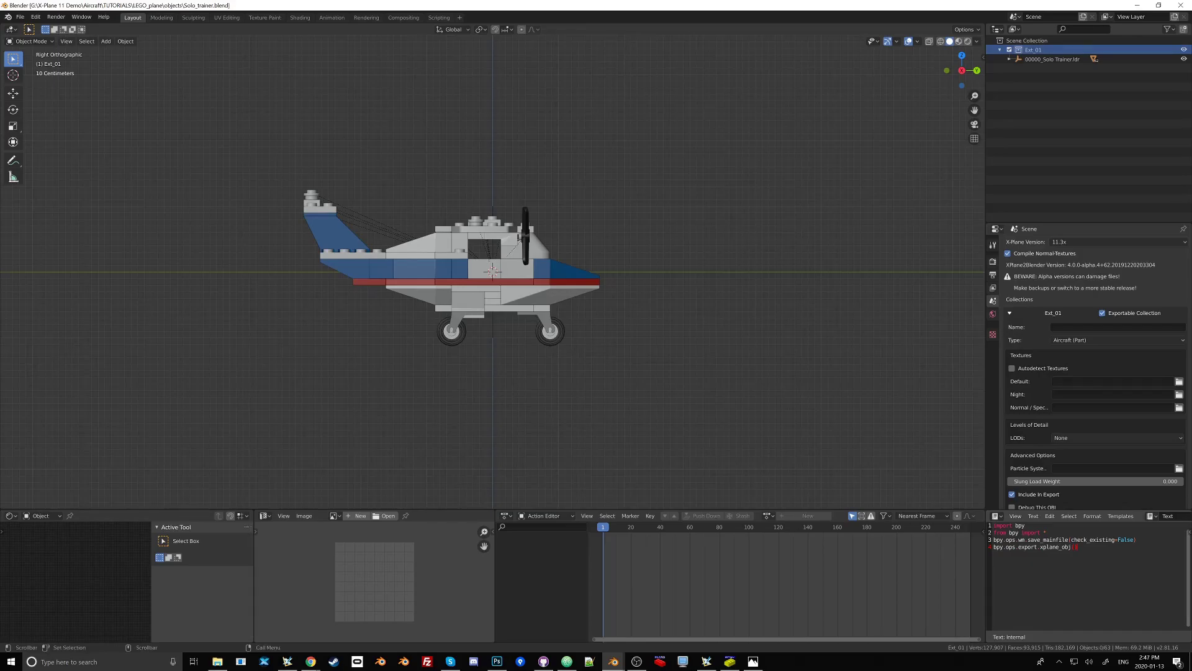
left_click_drag(1184, 641, 1187, 576)
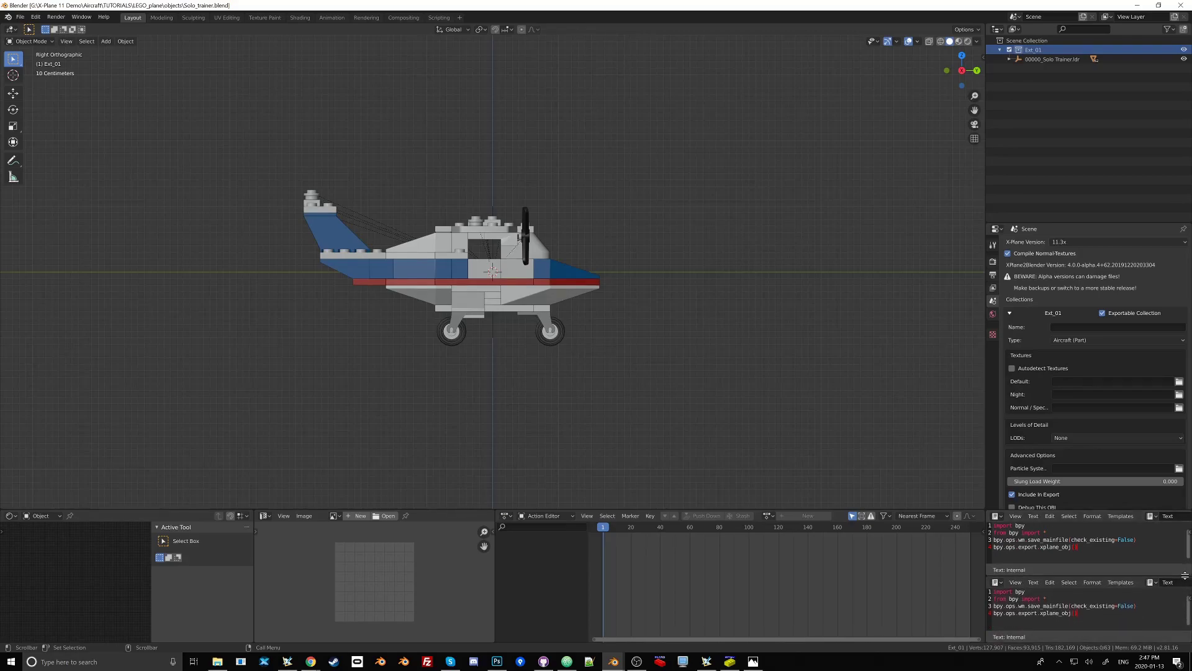
left_click(1150, 582)
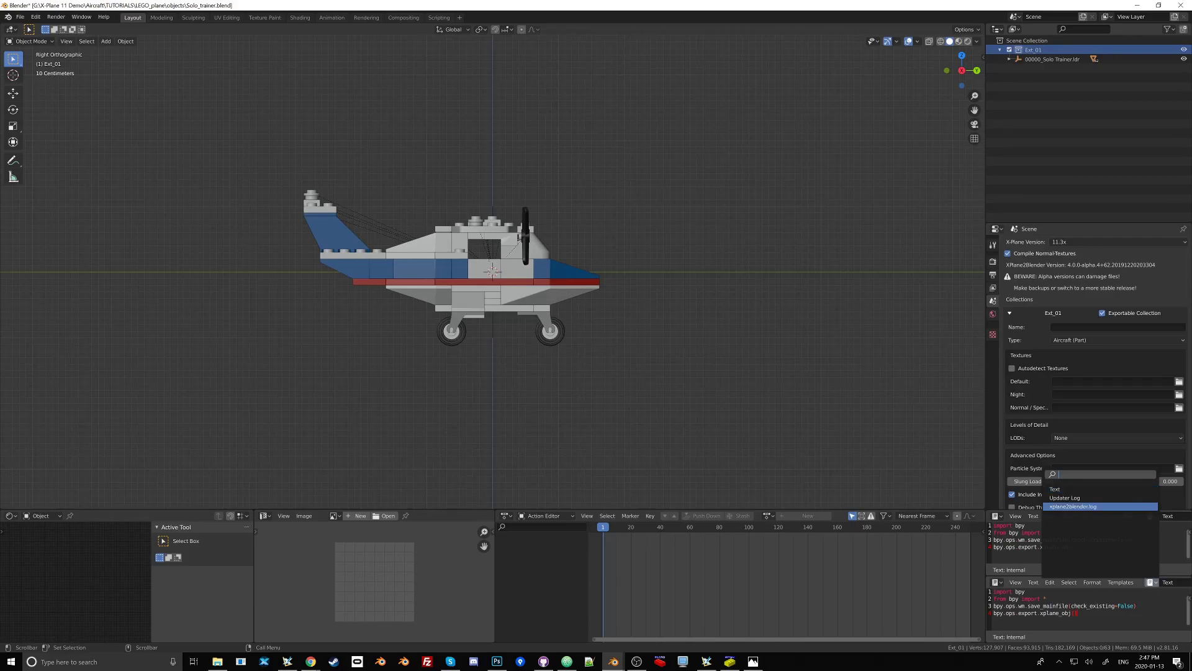
left_click(1080, 506)
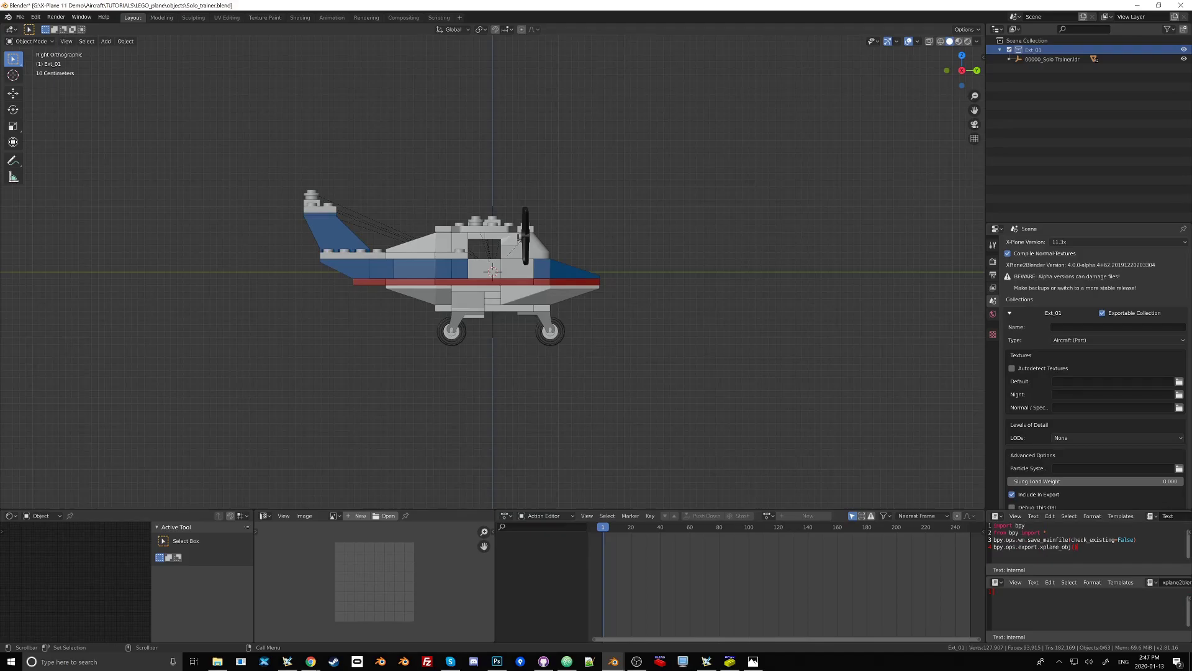
left_click(1010, 313)
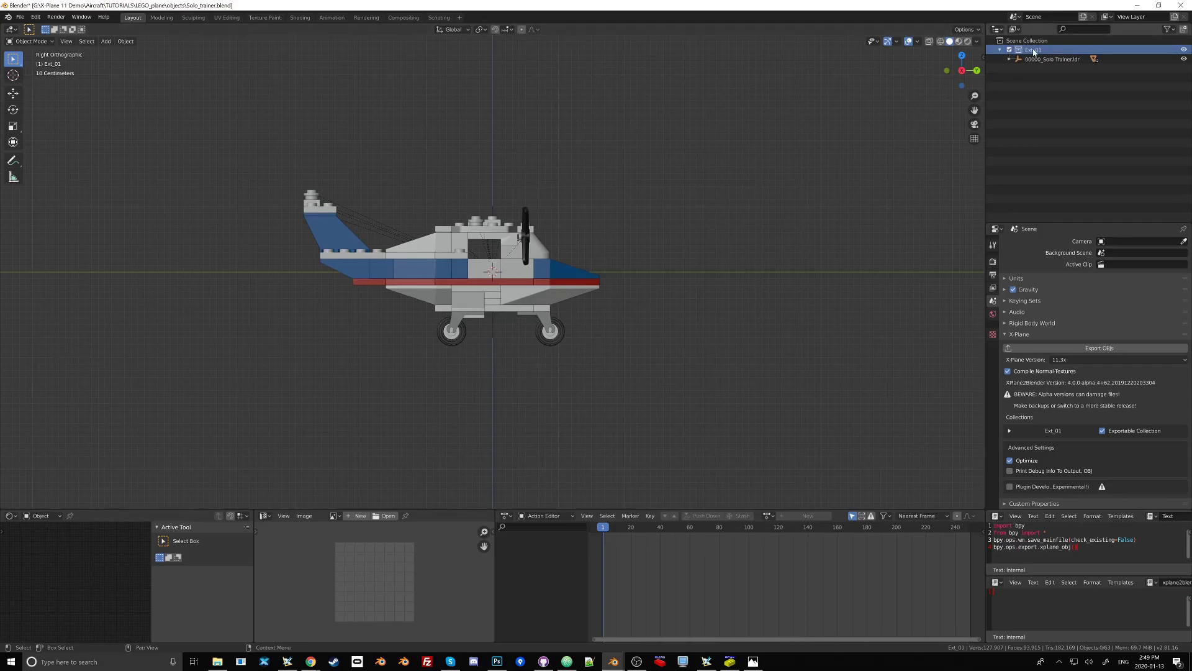
Select the 00000_Solo Trainer.ldr object and stop exporting Ext_01 as a collection.
left_click(494, 343)
key("g")
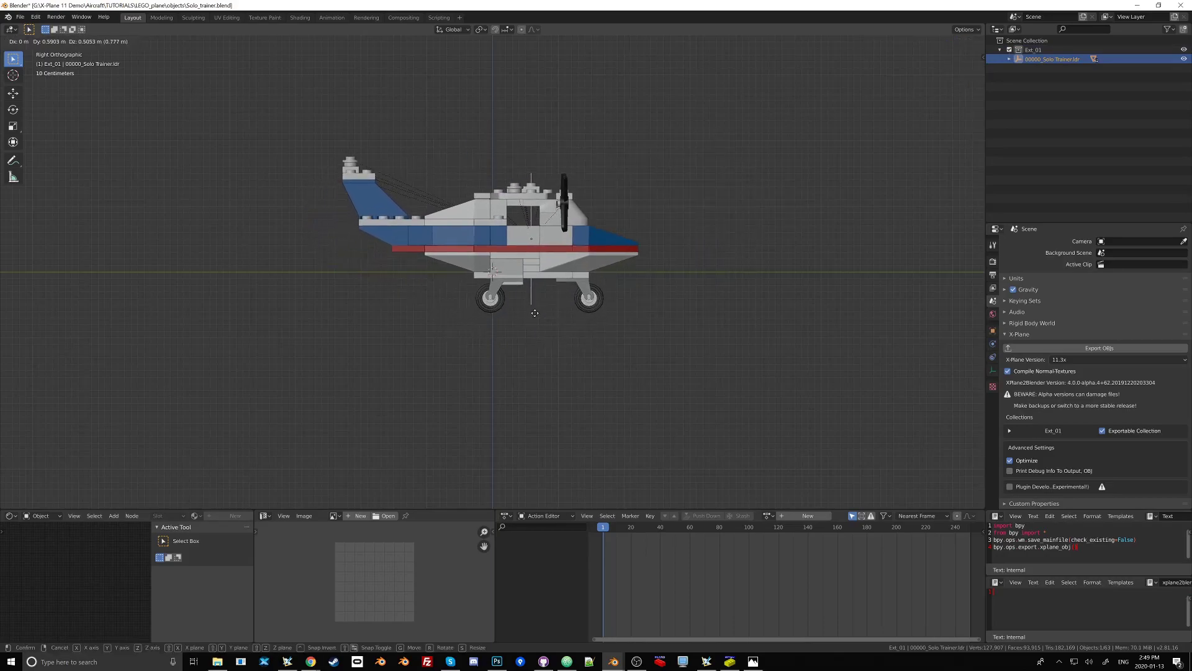
key("Escape")
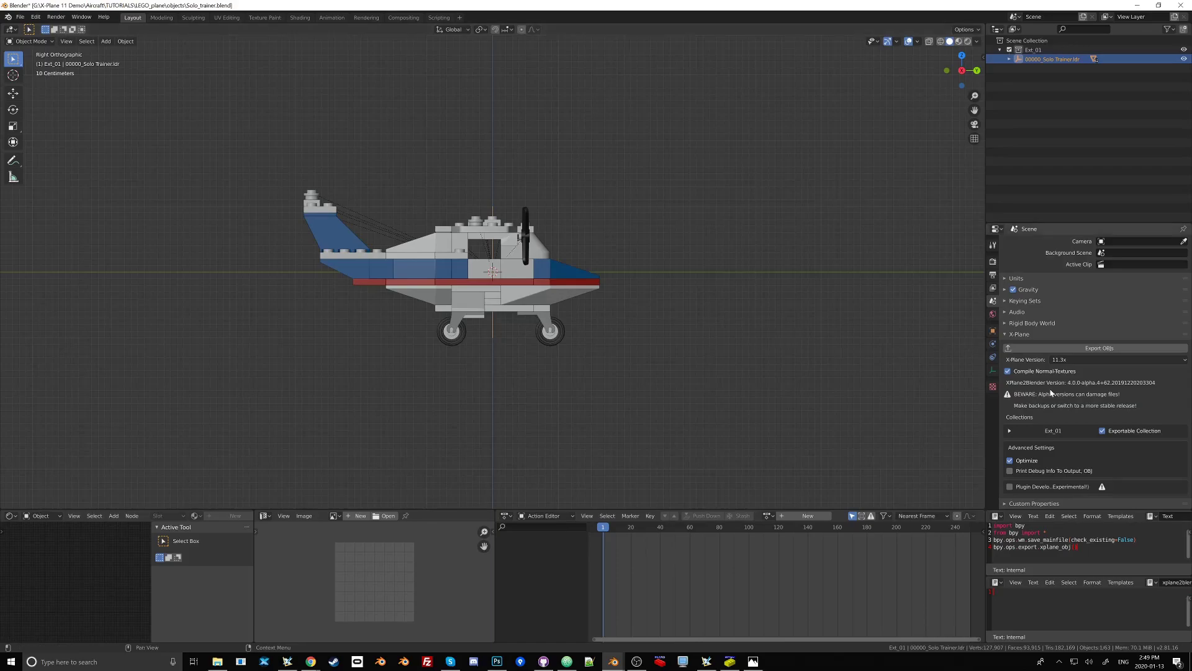
left_click(1102, 430)
Mark the plane object as exportable in its object properties and expand the Exportable Object settings.
left_click(994, 333)
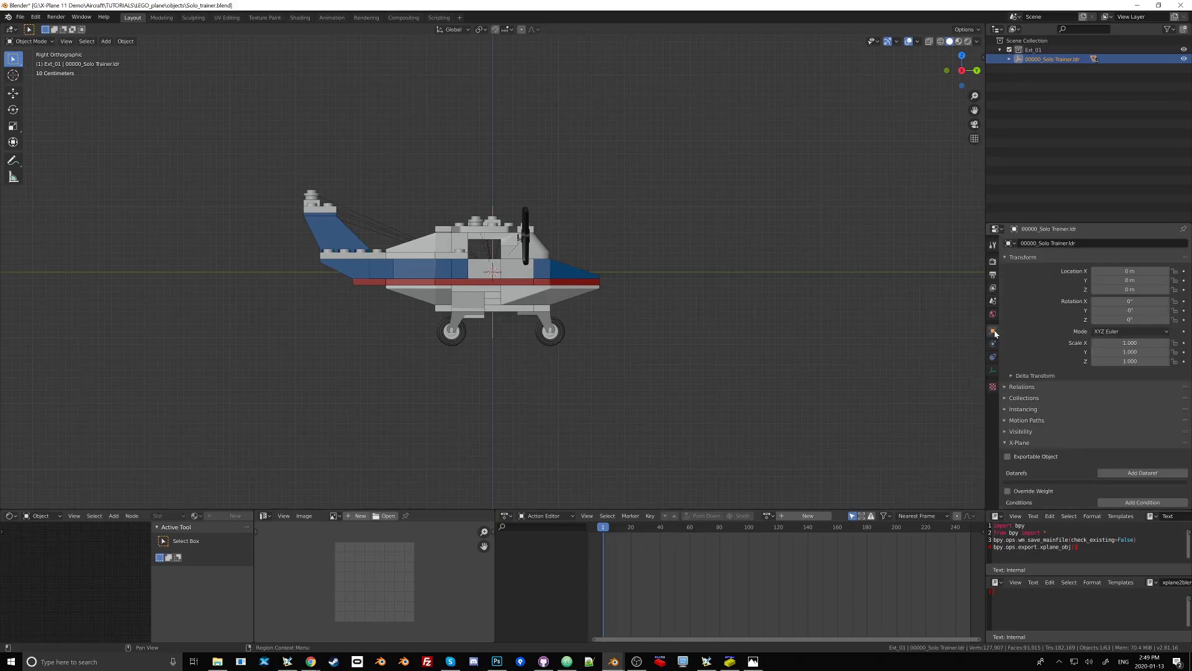
scroll(1003, 372, "down", 2)
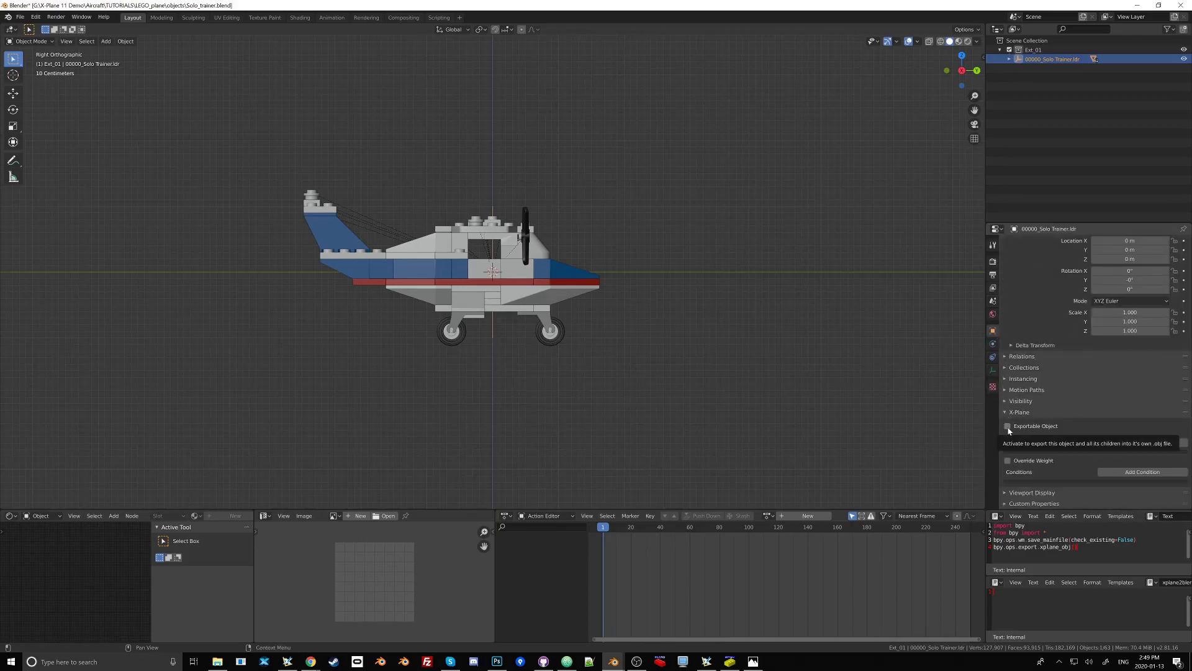
left_click(1008, 427)
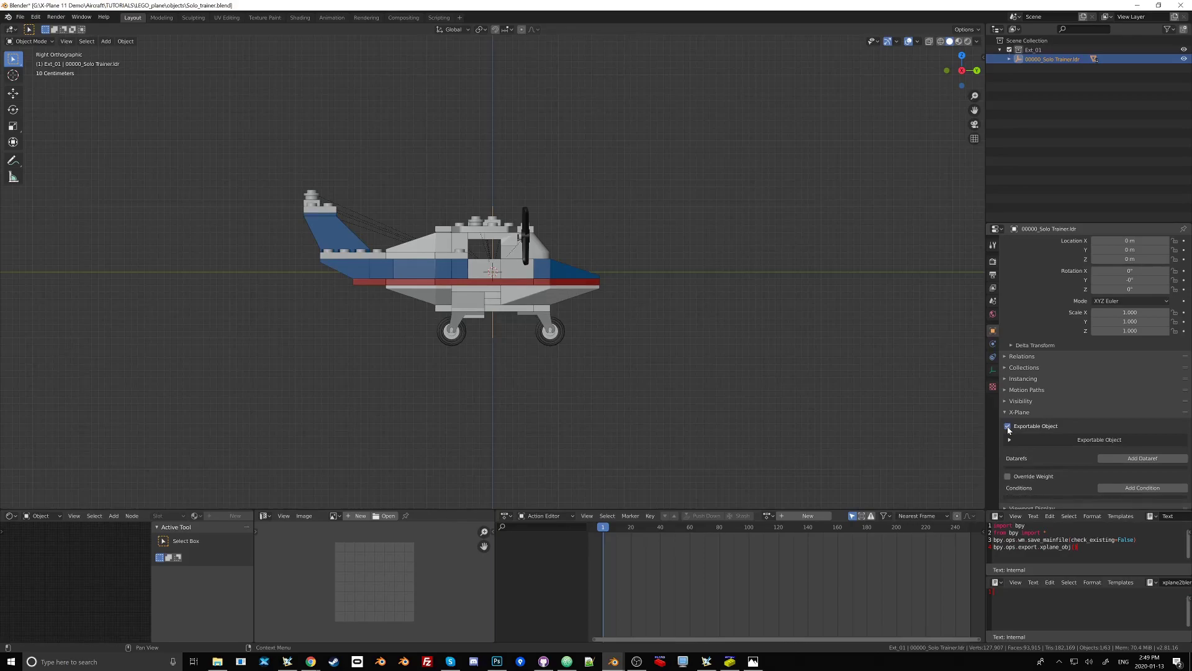
scroll(1018, 428, "down", 1)
left_click(1082, 426)
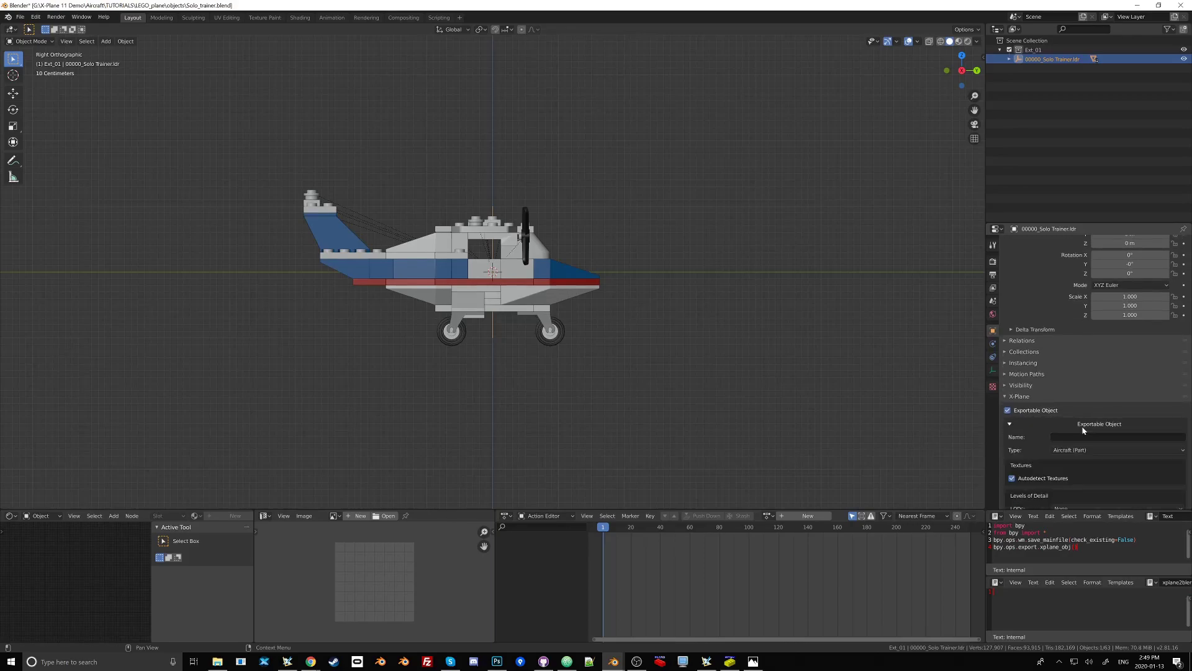
scroll(1080, 426, "down", 2)
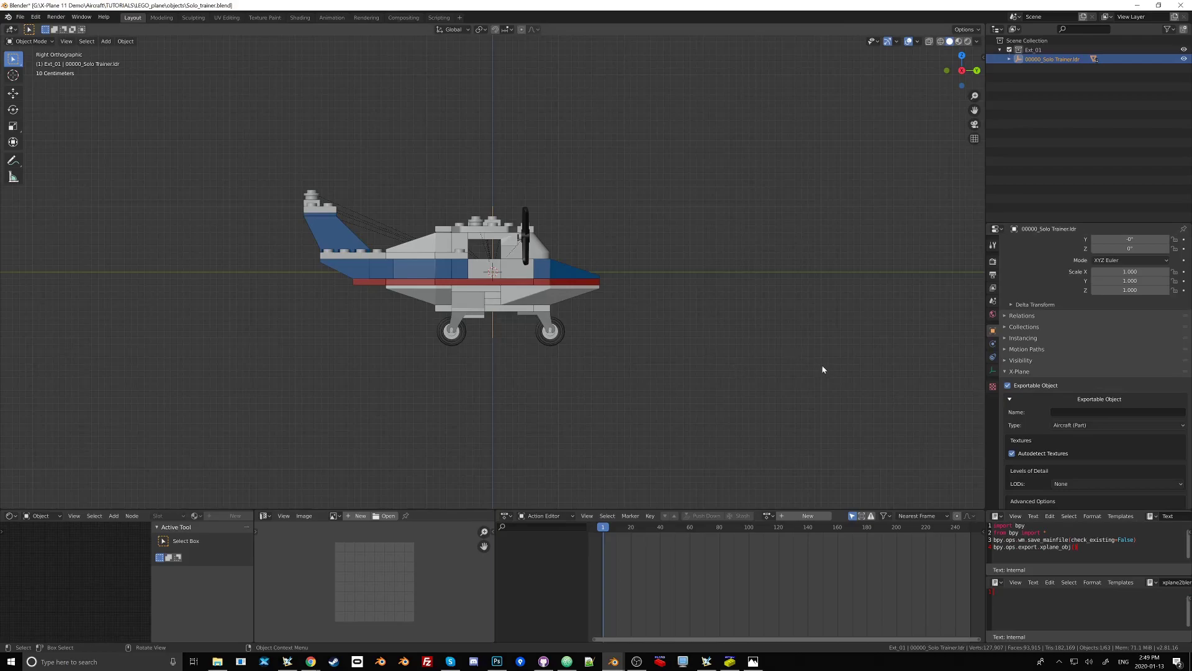
Name the exported object Ext_01 and turn off Autodetect Textures.
middle_click_drag(479, 348, 505, 334)
left_click(1061, 413)
type("Ext")
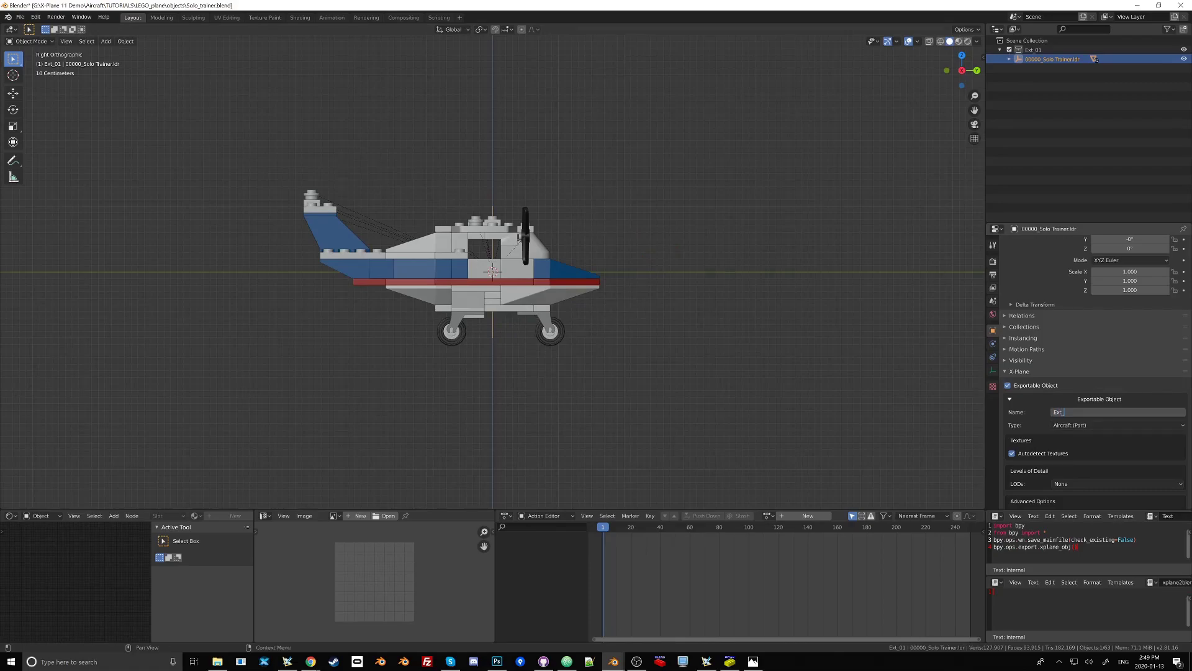
type("_01")
key("Return")
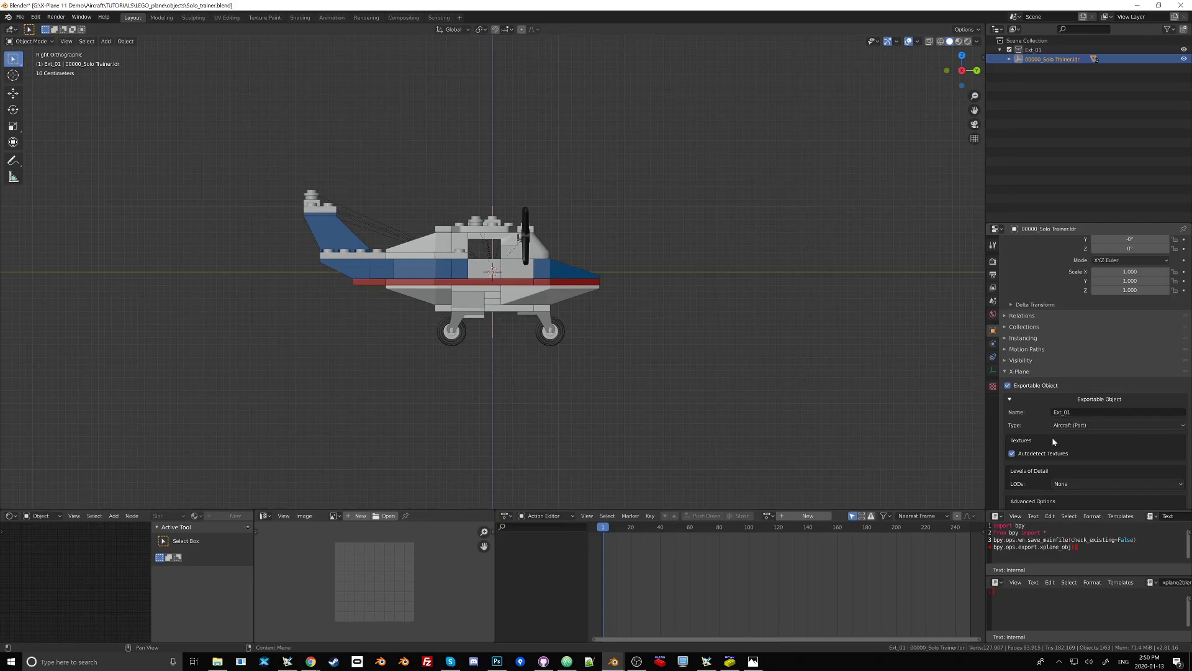
left_click(1014, 454)
scroll(1073, 415, "down", 5)
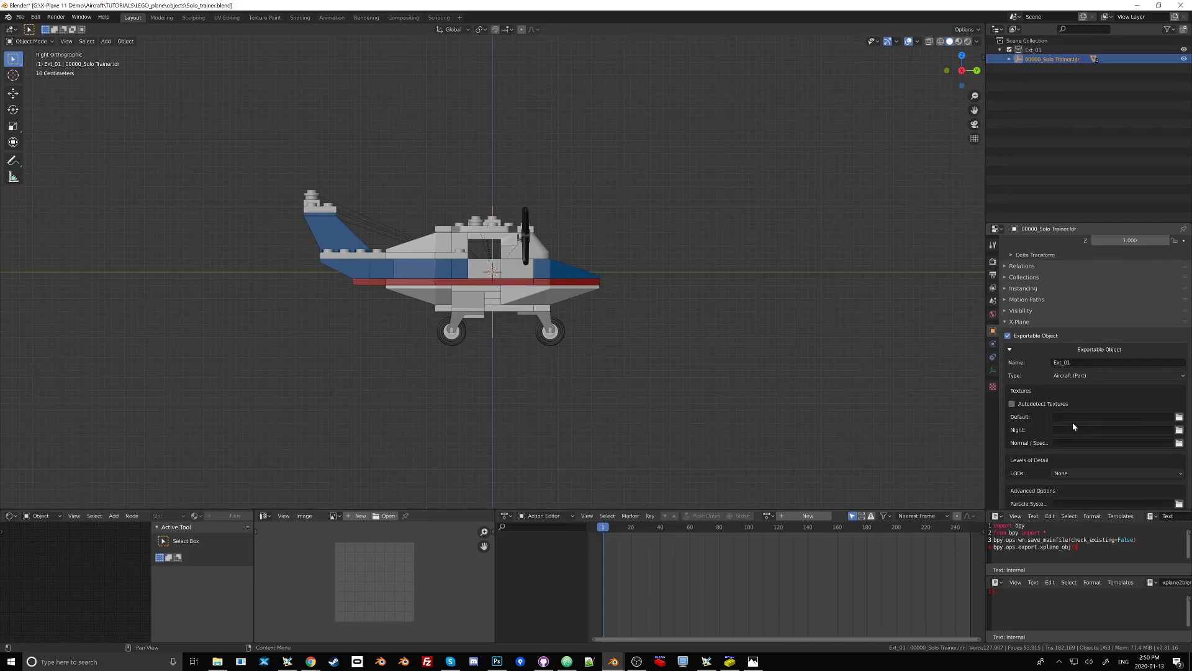
scroll(1076, 404, "down", 3)
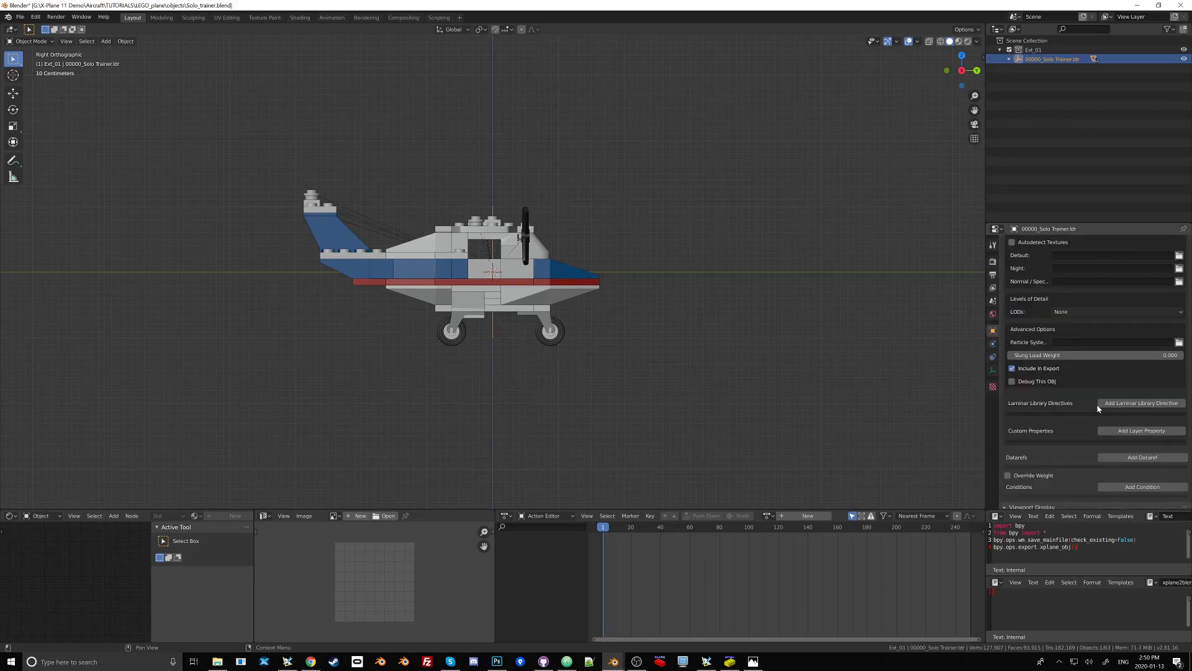
scroll(1098, 408, "up", 5)
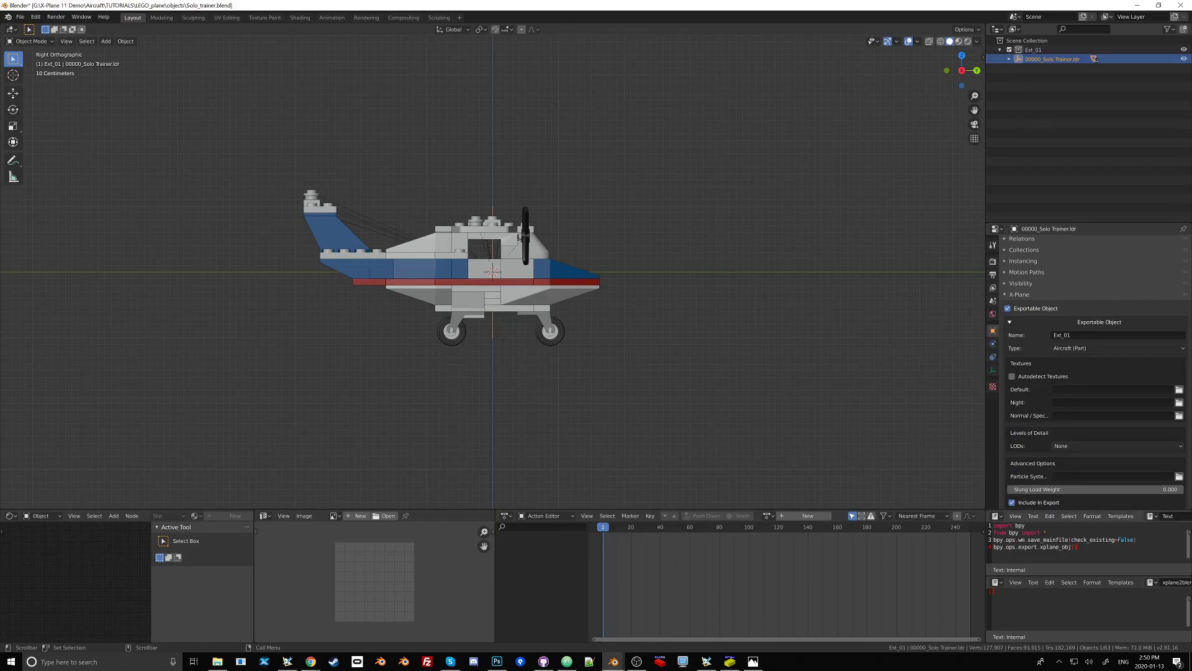
Open the old Ext_01.obj export in Notepad++ to inspect it, then delete it from the objects folder.
key("alt+Tab")
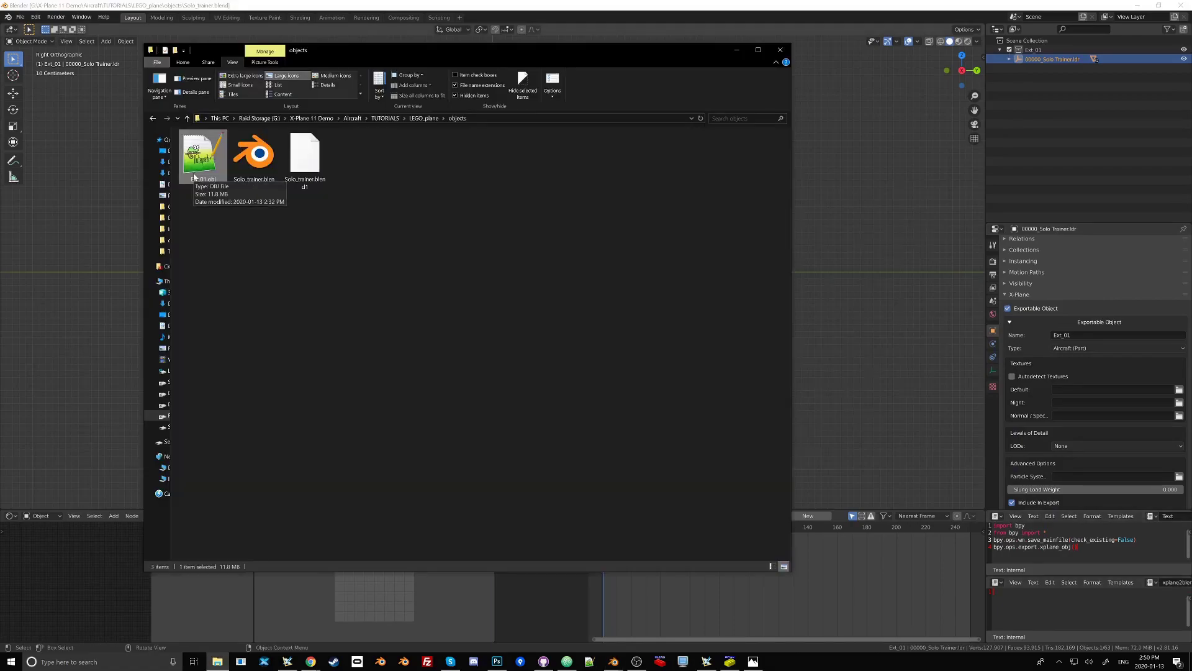
double_click(219, 219)
key("alt+Tab")
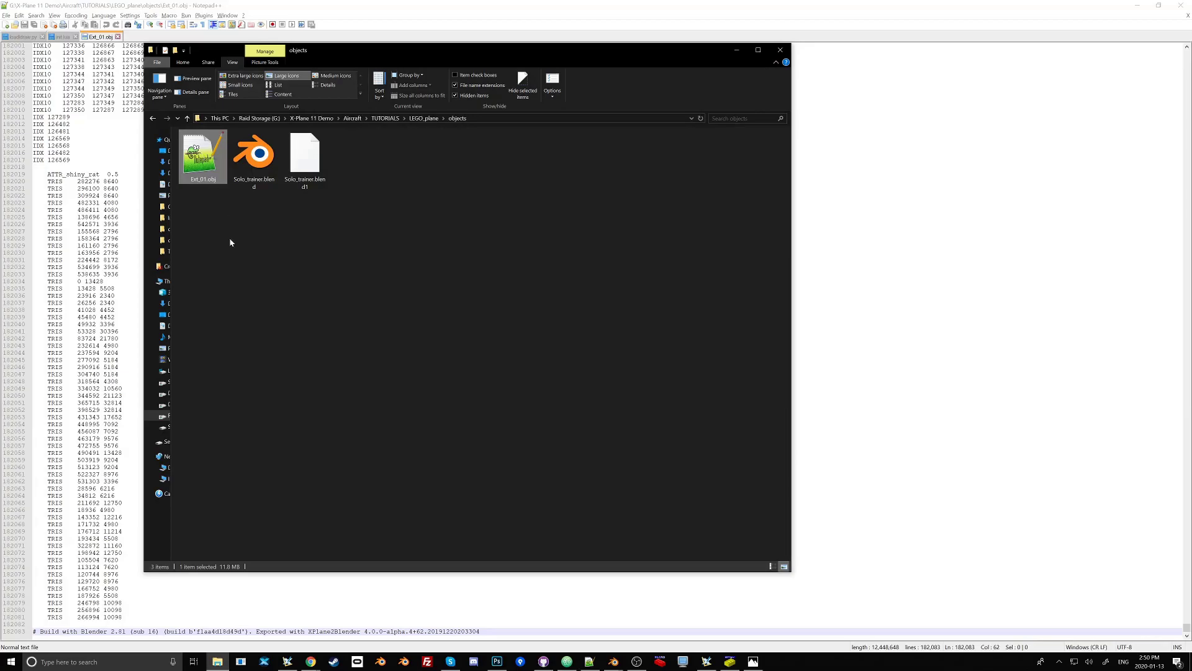
key("Delete")
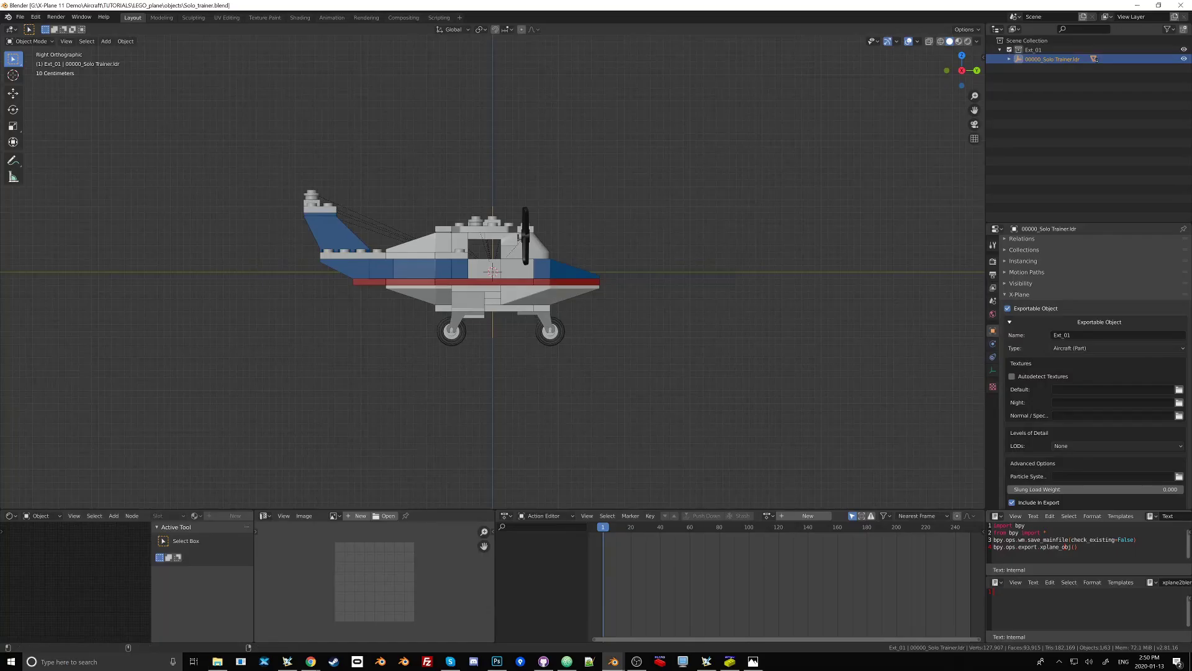
Return from the objects folder and show the scene's X-Plane export settings in Blender.
key("alt+Tab")
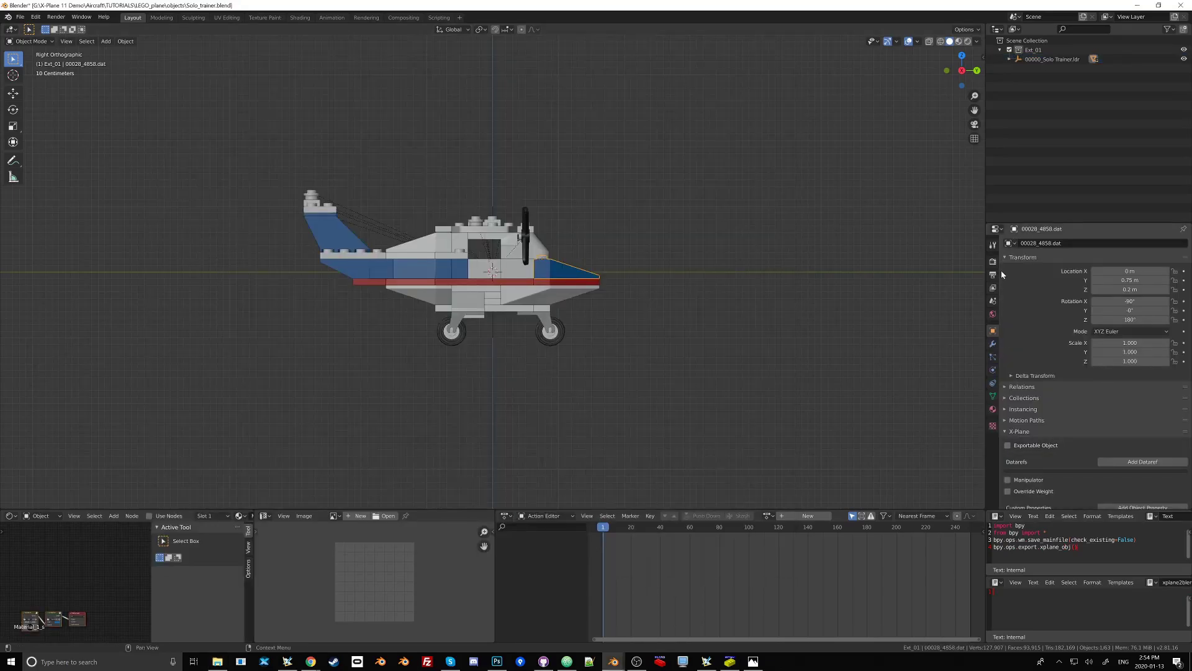
left_click(993, 301)
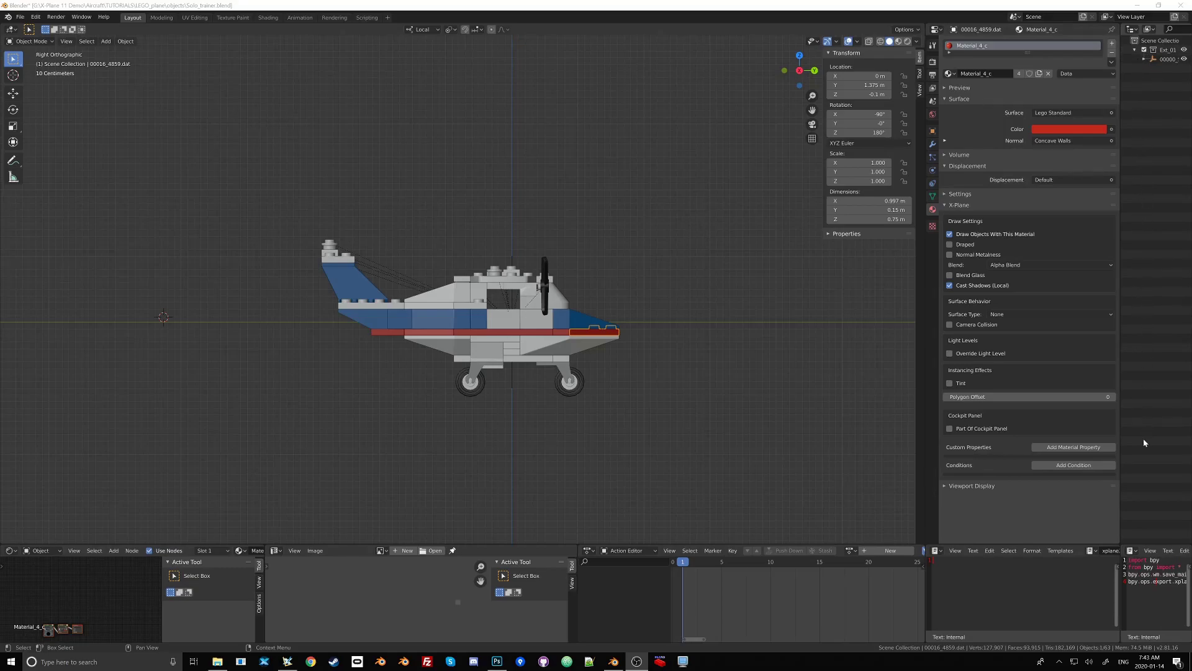
left_click(933, 50)
left_click(932, 130)
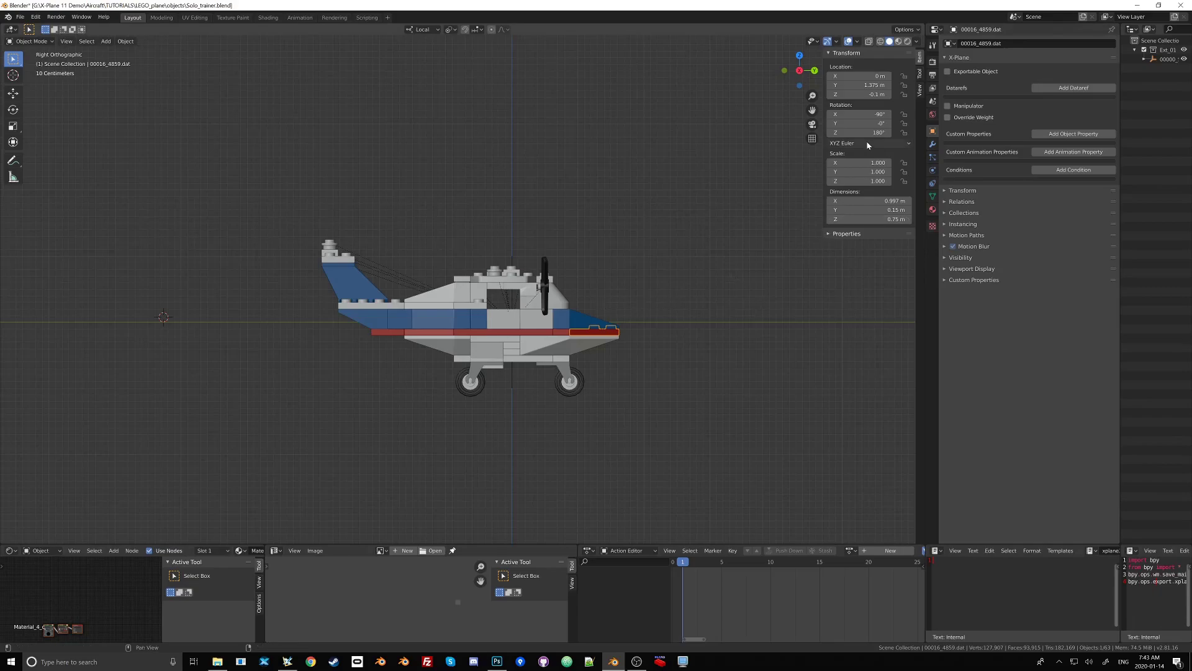
left_click(933, 209)
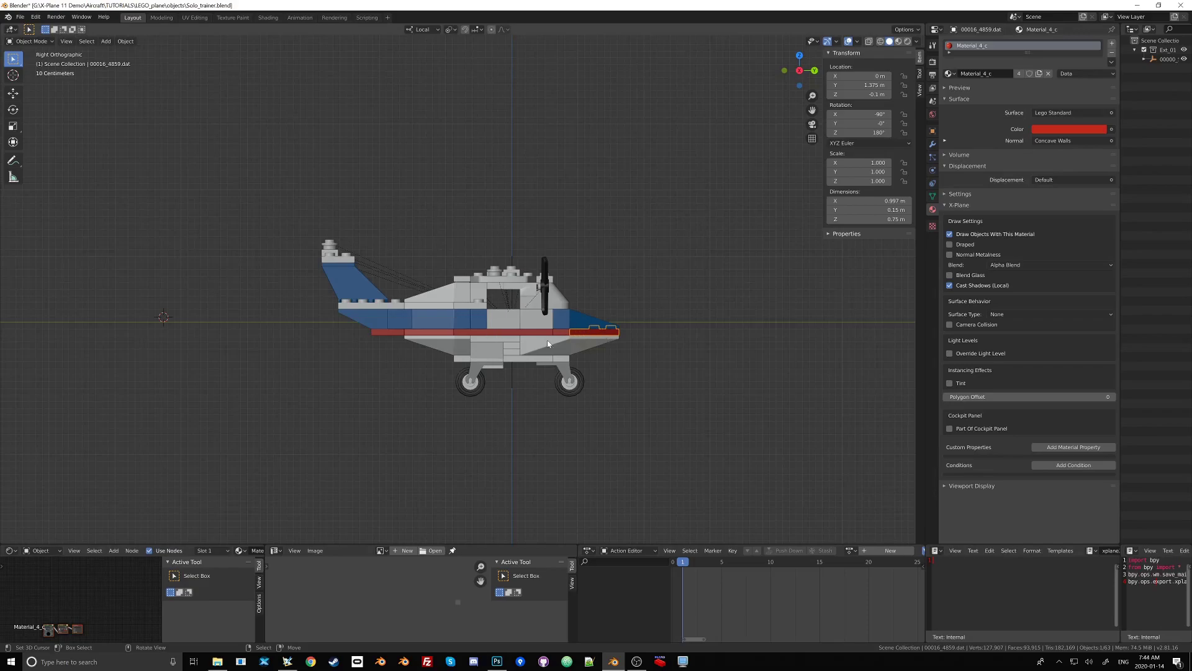
scroll(592, 336, "up", 4)
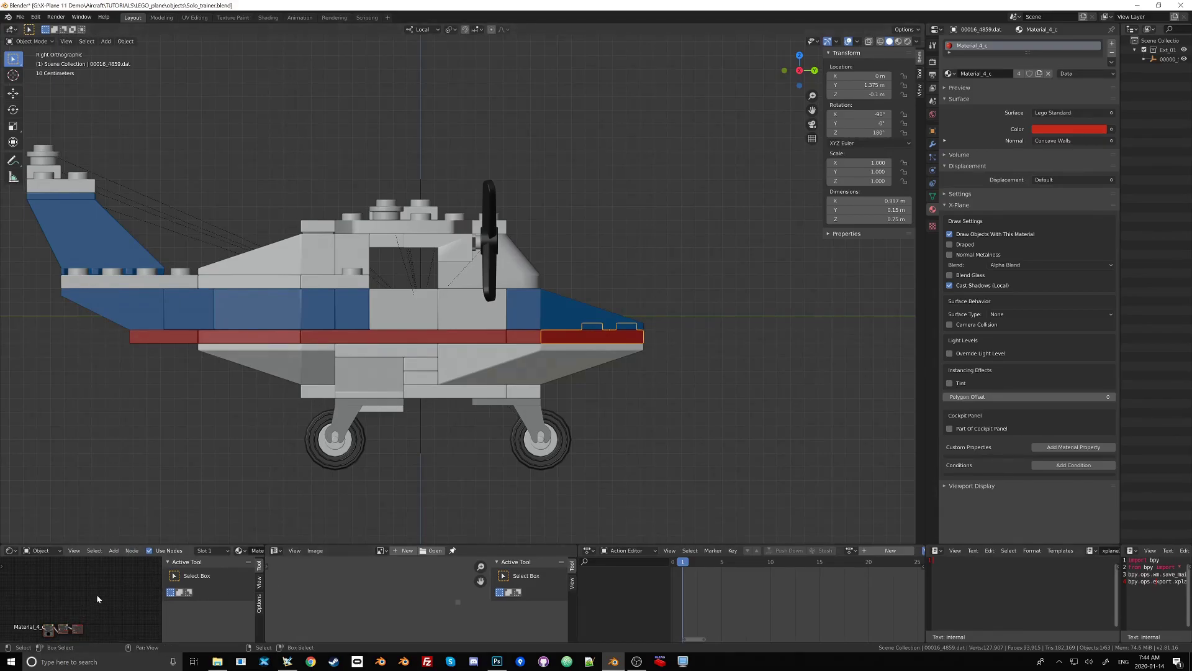
key("ctrl+space")
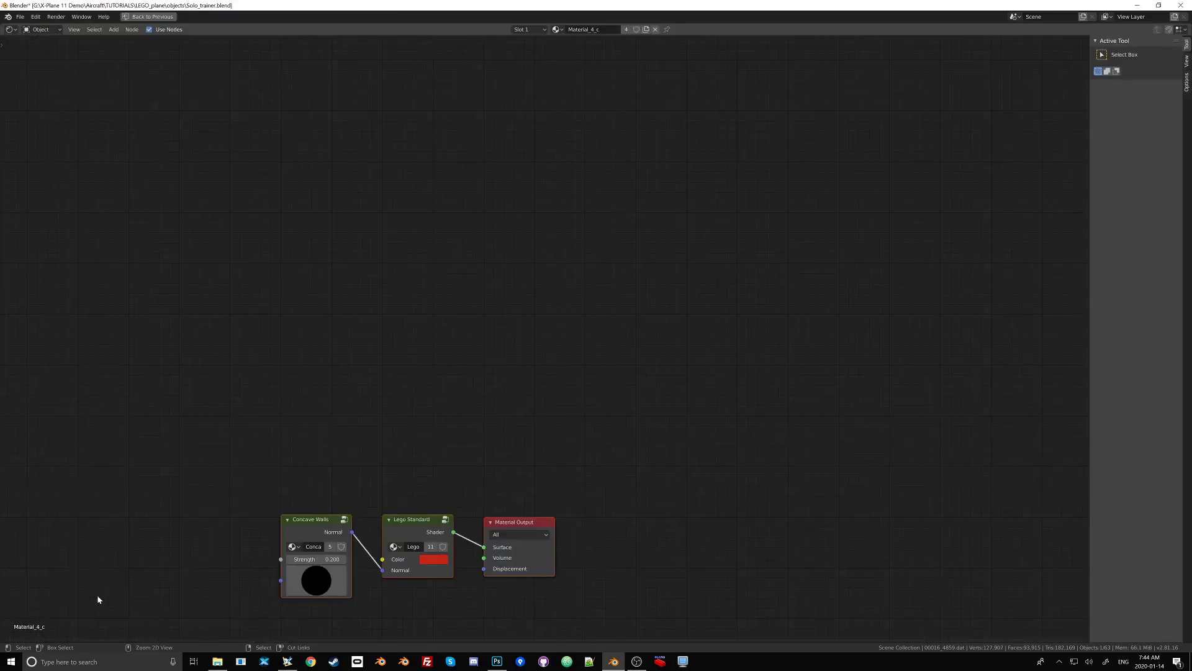
key("ctrl+space")
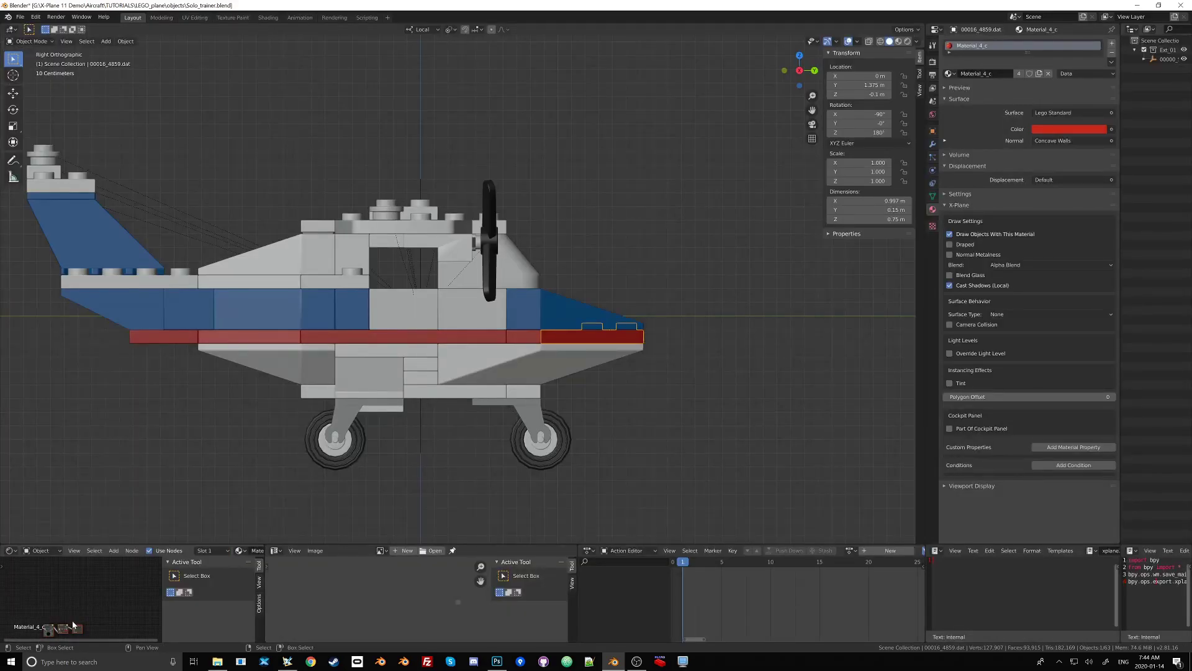
key("ctrl+space")
key("ctrl+space")
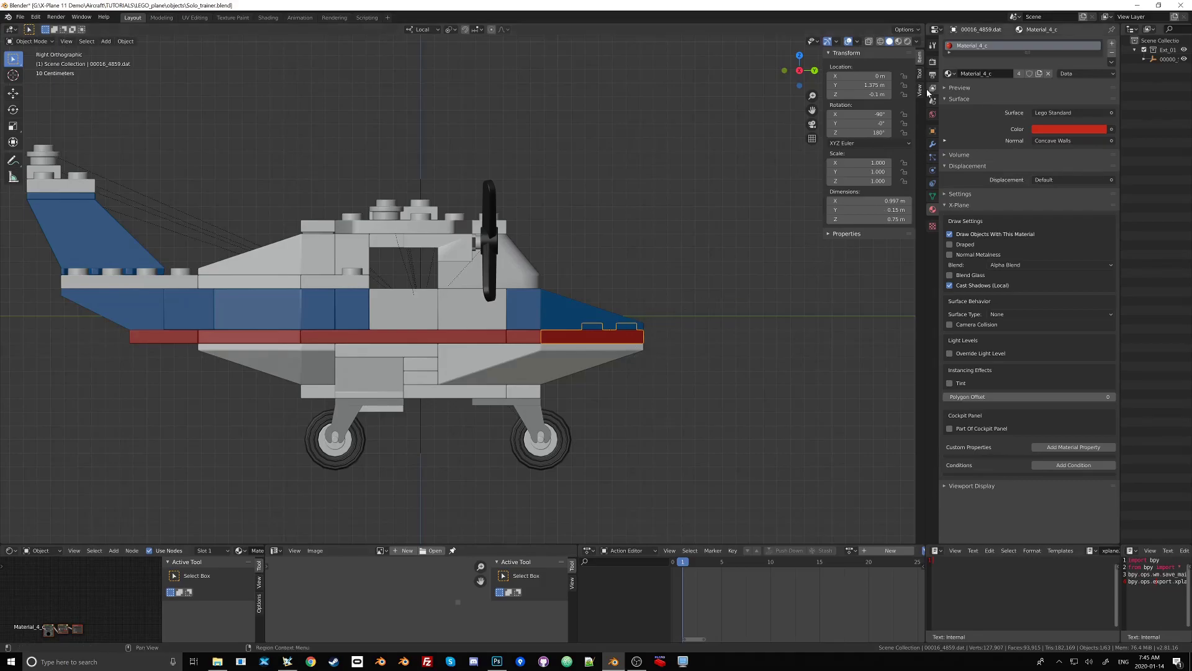
Try a different render engine in Render properties, then check the material settings.
left_click(933, 63)
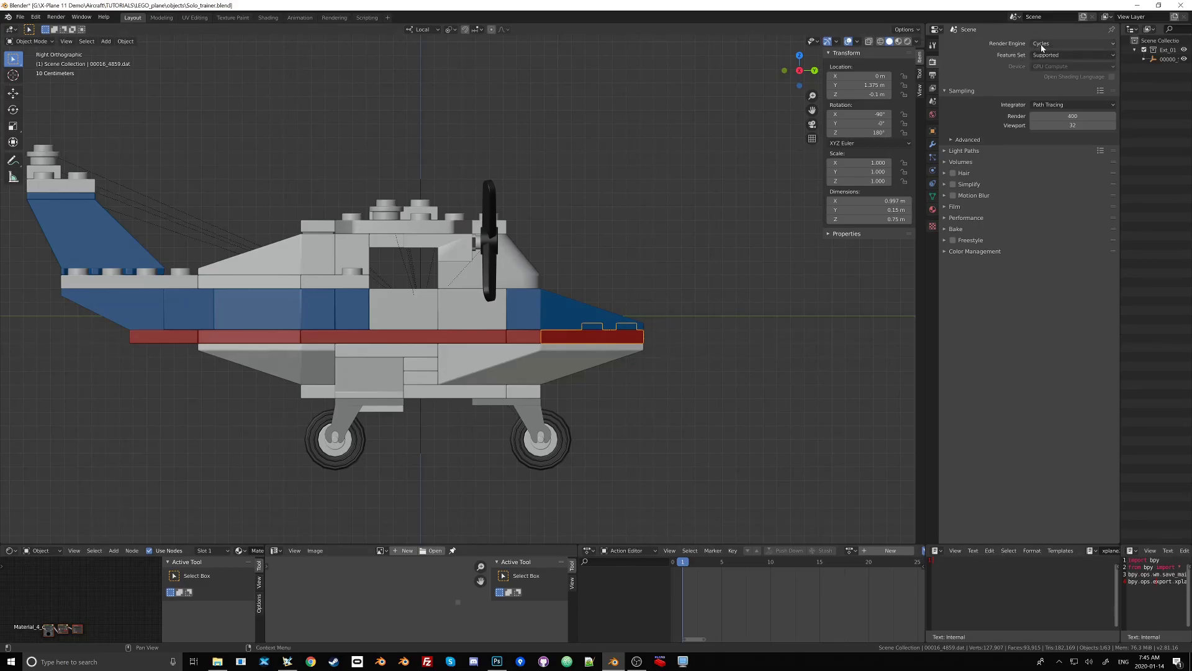
left_click(932, 209)
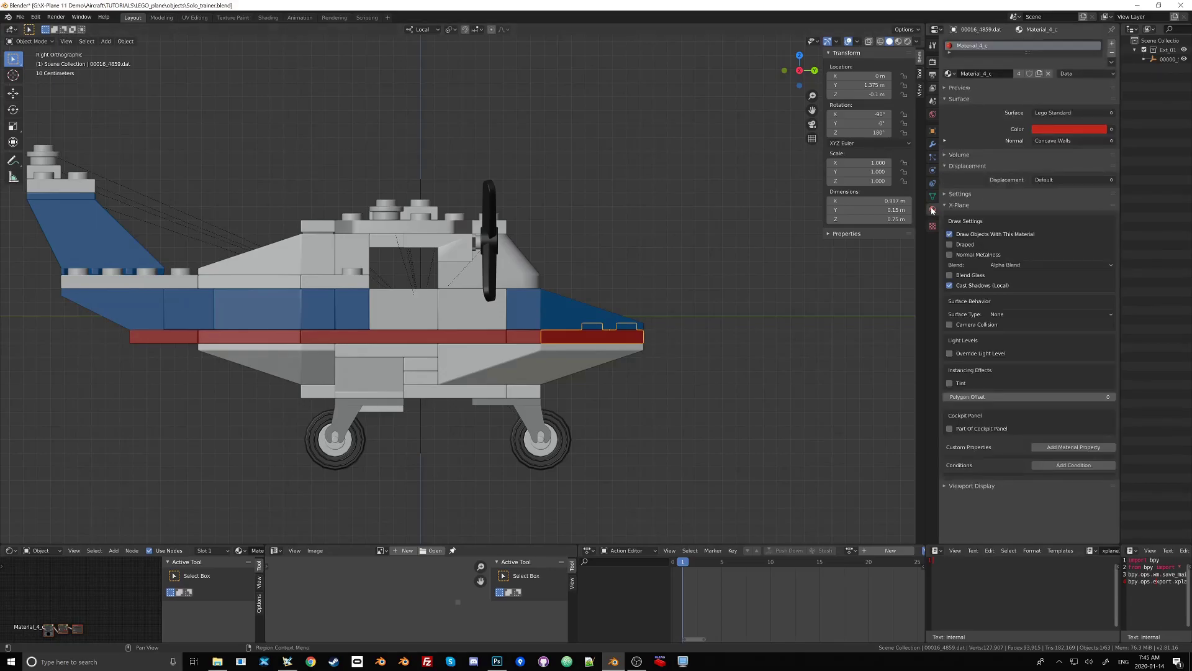
left_click(934, 62)
left_click(1065, 43)
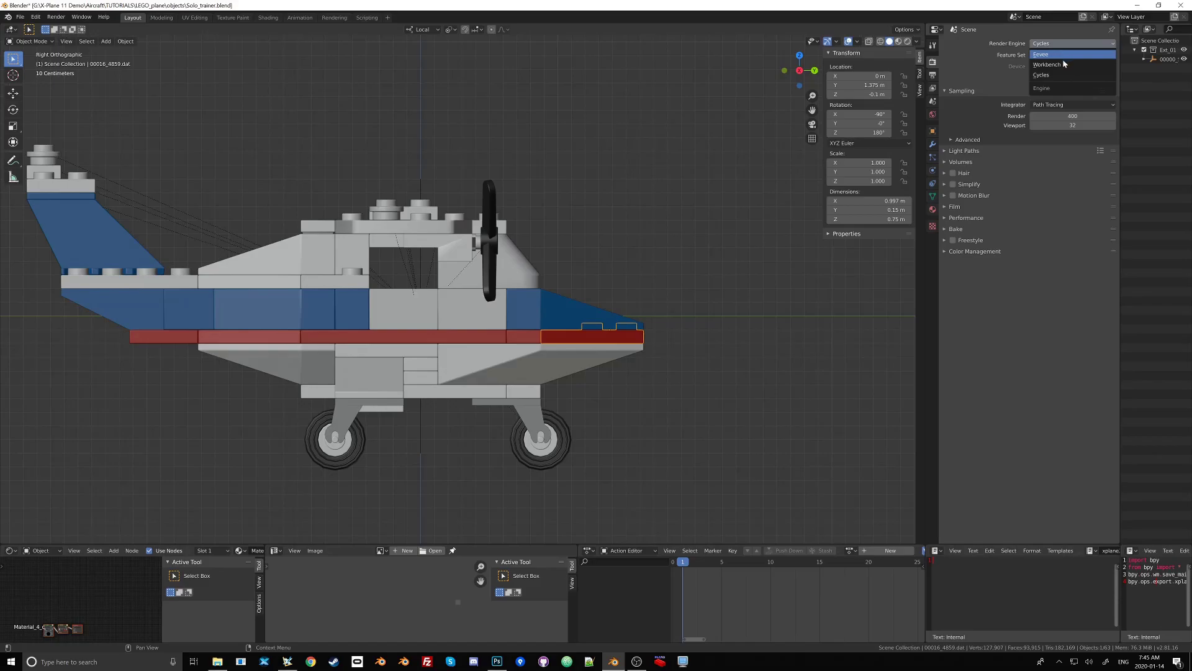
left_click(1064, 59)
left_click(934, 212)
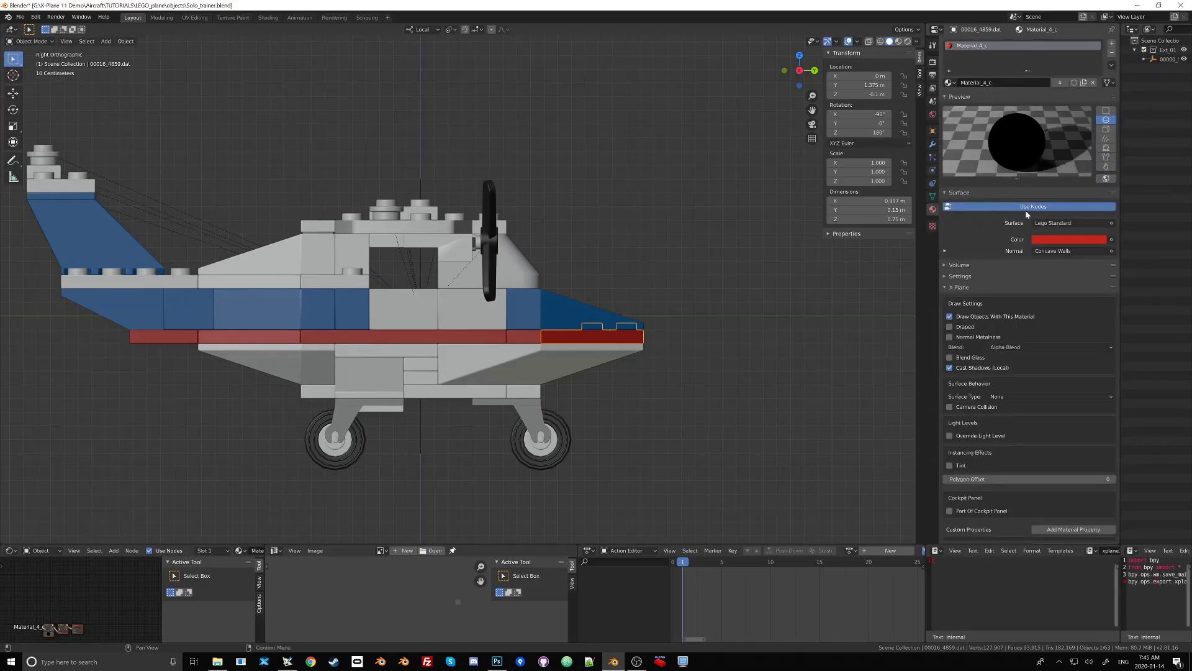
Switch the render engine to Workbench, then to Eevee, checking the material settings after each.
left_click(933, 62)
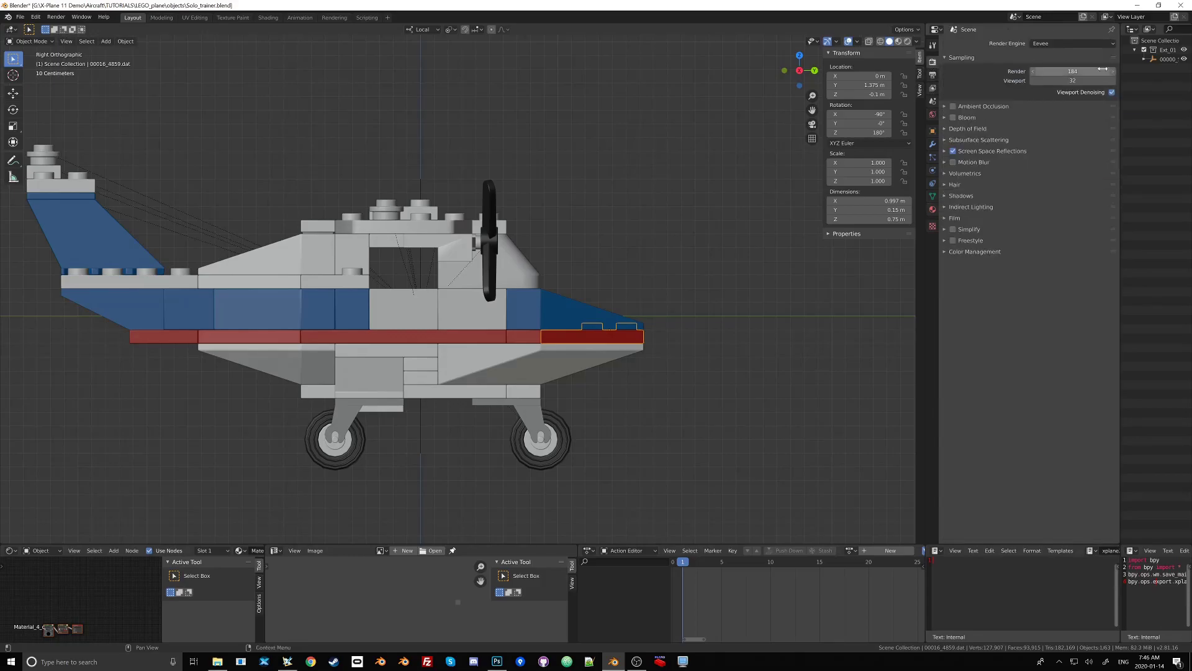
left_click(1073, 44)
left_click(1064, 56)
left_click(934, 210)
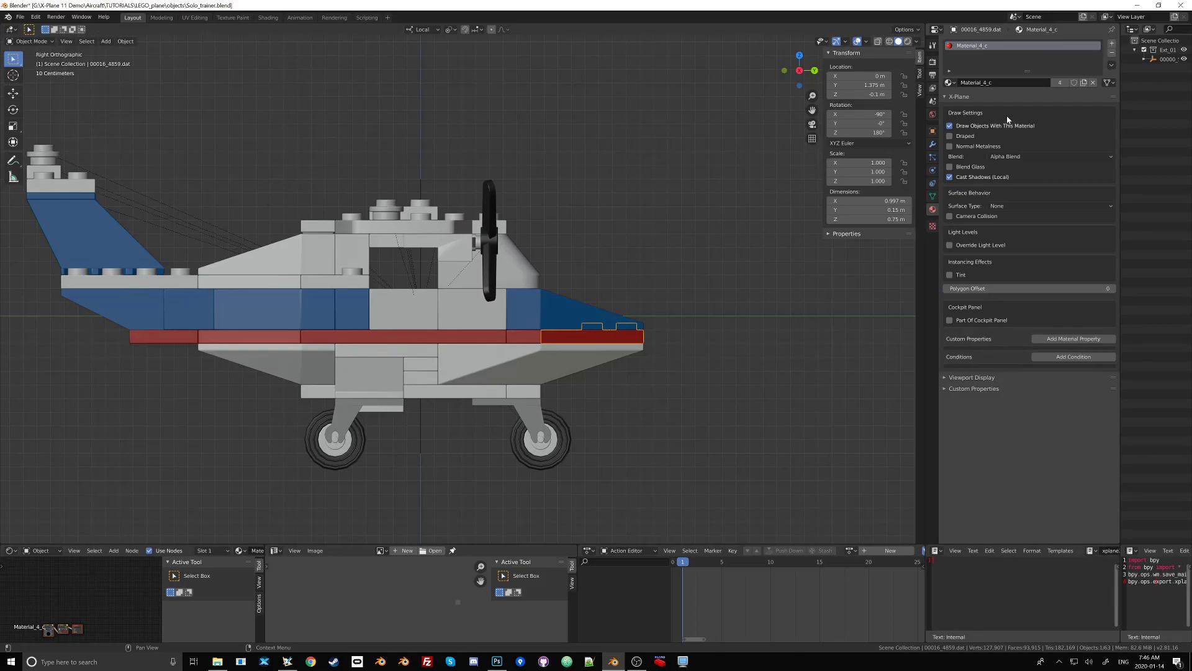
left_click(933, 62)
left_click(1049, 45)
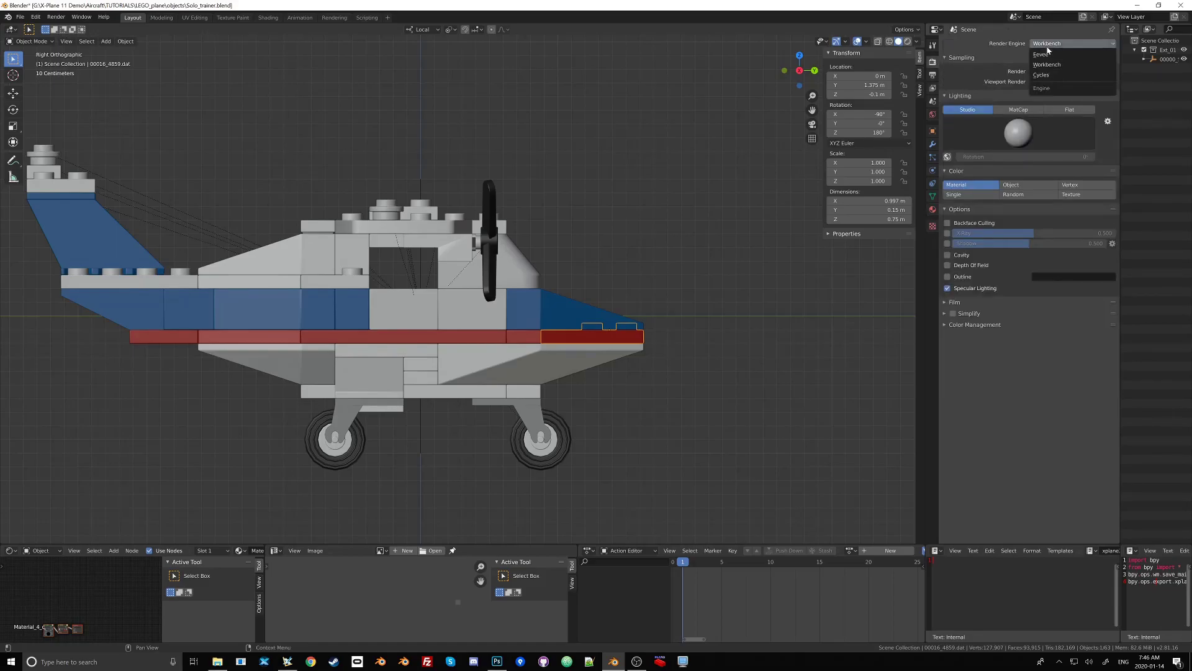
left_click(1041, 54)
left_click(933, 209)
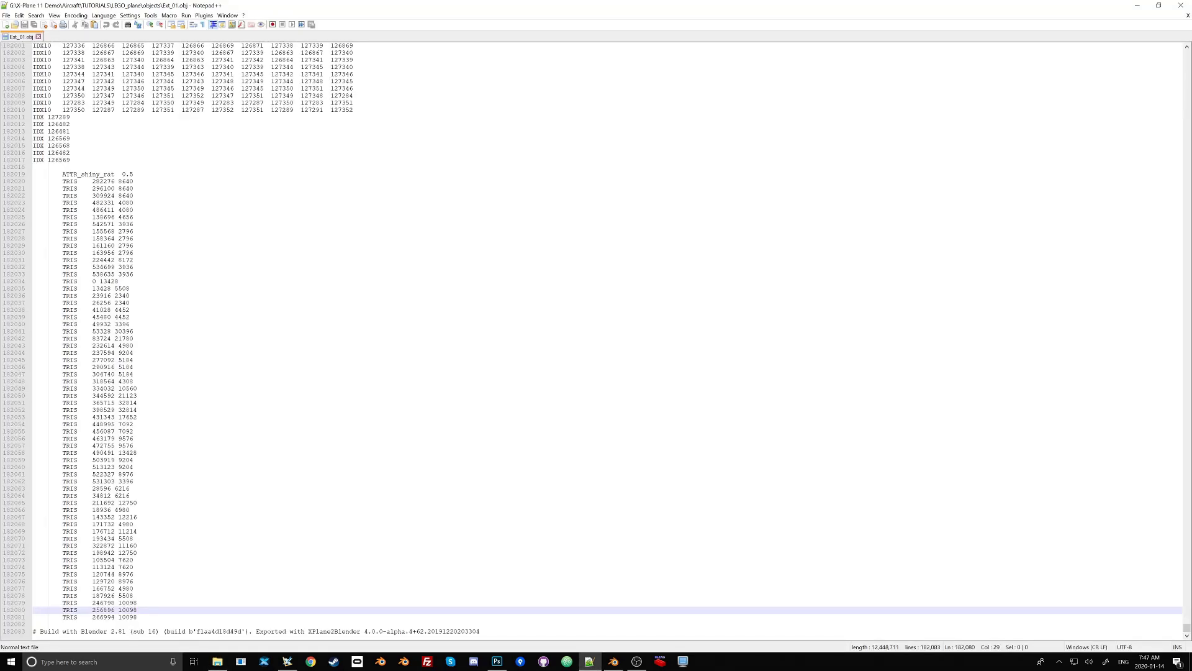
Select the ATTR_shiny_rat 0.5 line and its TRIS block in Ext_01.obj, then return to Blender.
left_click_drag(62, 175, 134, 174)
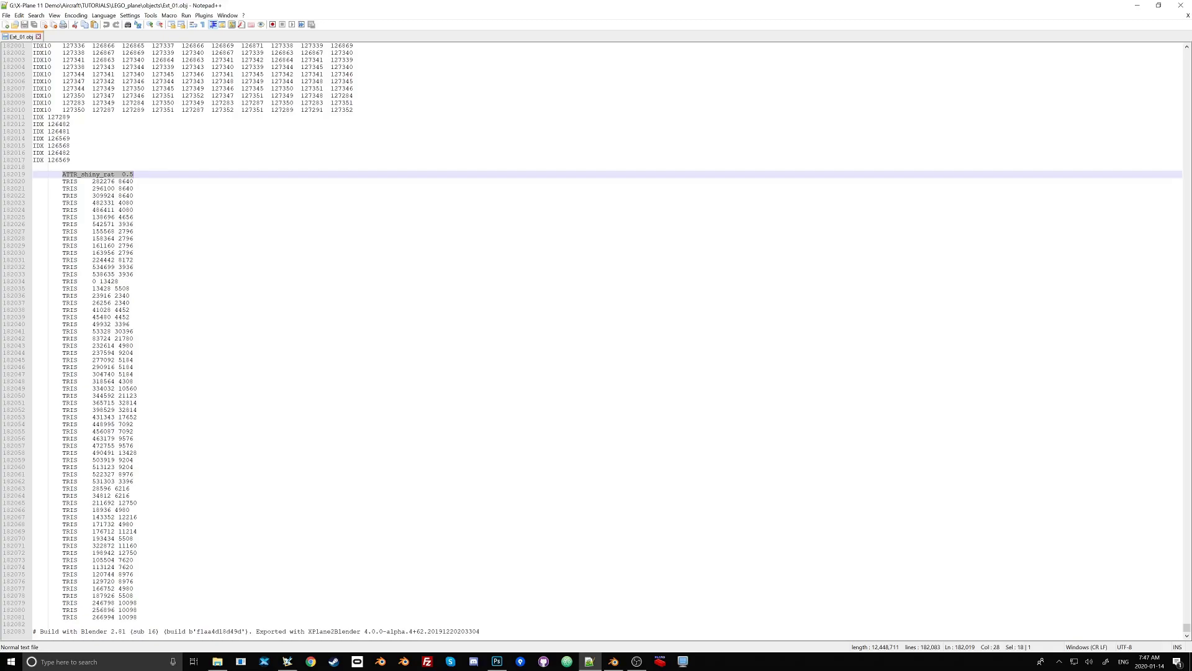
left_click_drag(135, 168, 137, 617)
key("alt+Tab")
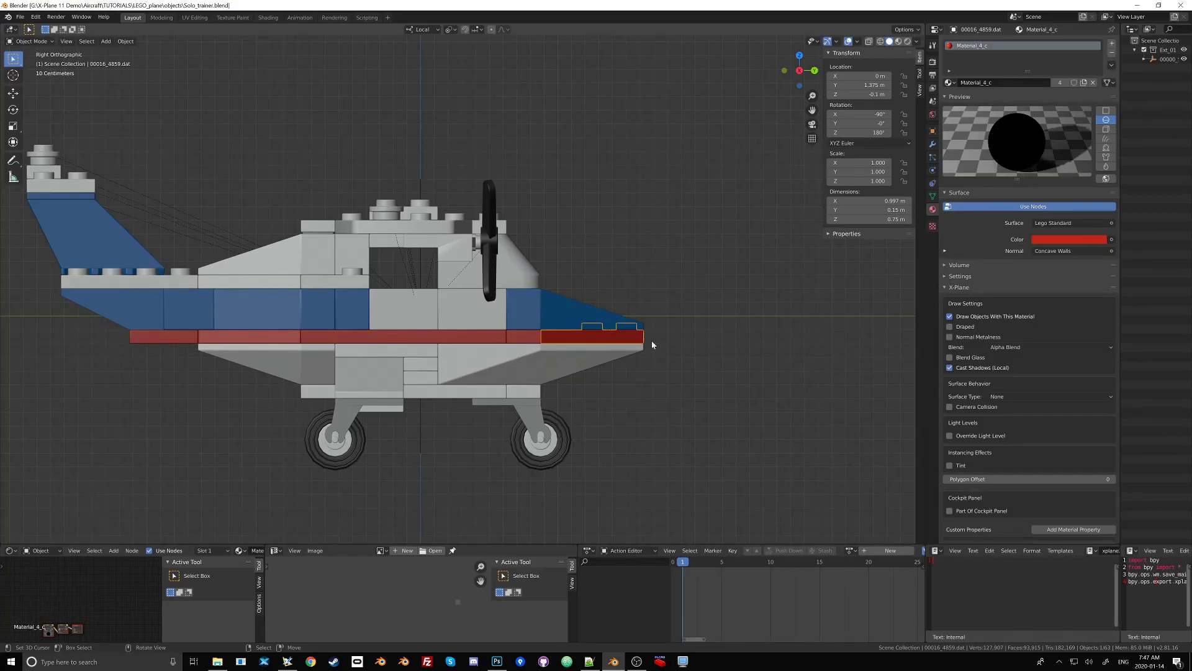
Turn off Use Nodes on Material_4_c and raise its Specular to 0.892.
left_click(1017, 207)
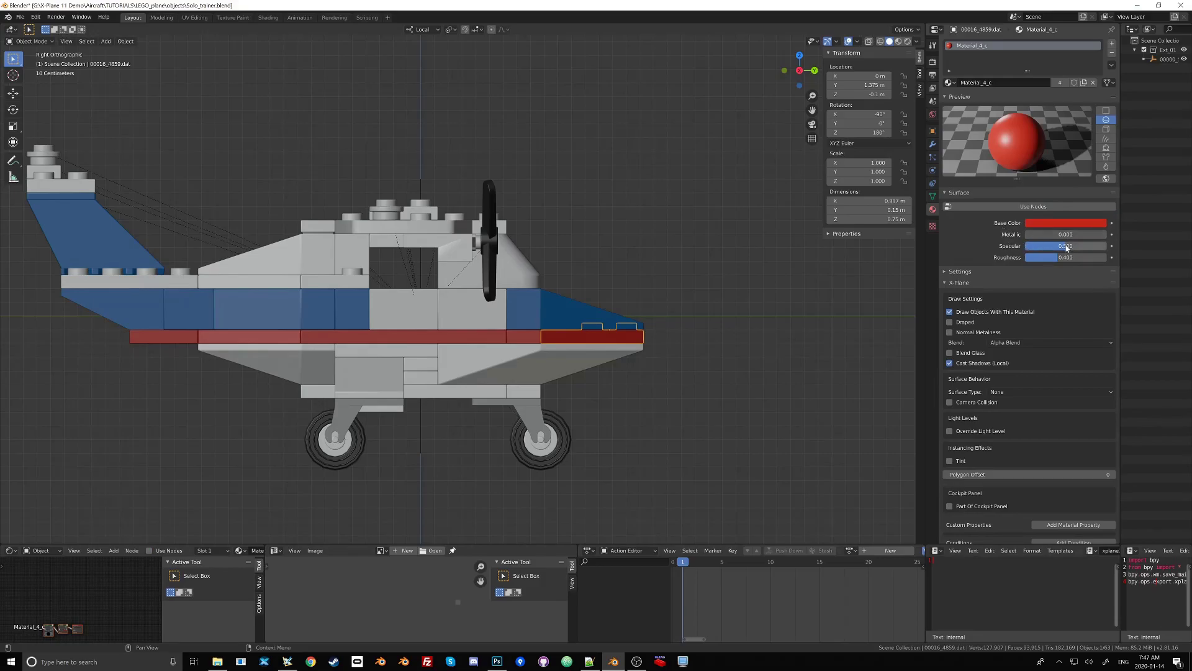
left_click_drag(1067, 247, 1101, 247)
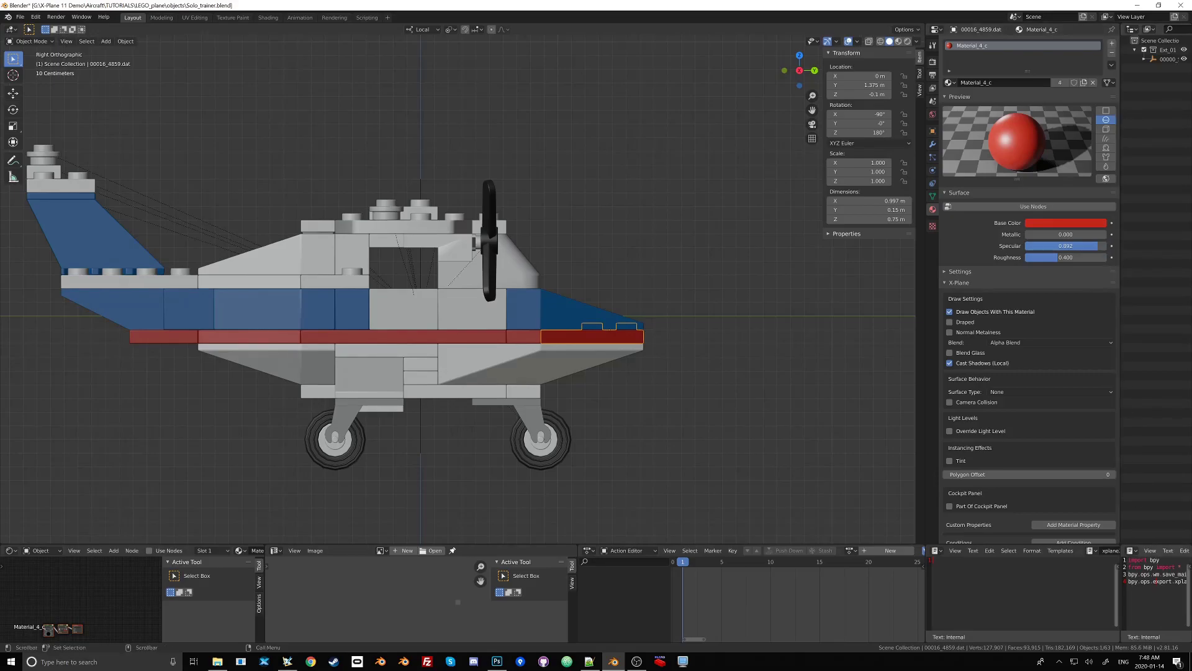
Reload Ext_01.obj and check the new ATTR_shiny_rat 0.89245284 line.
key("alt+Tab")
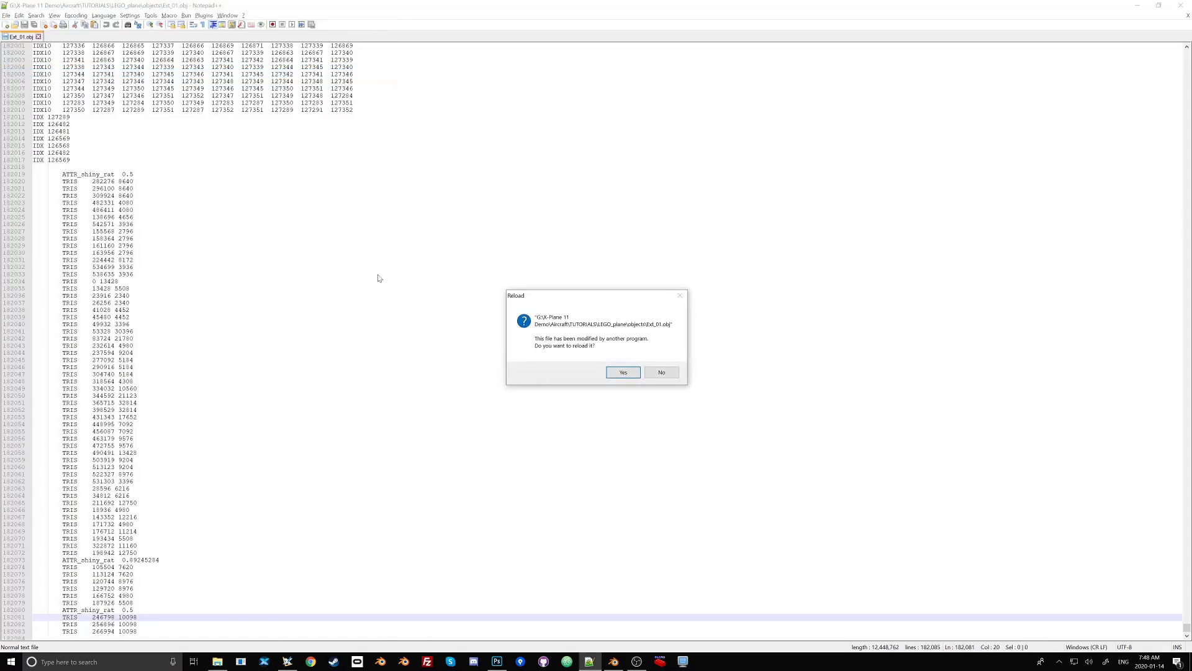
left_click(613, 373)
left_click_drag(160, 559, 62, 559)
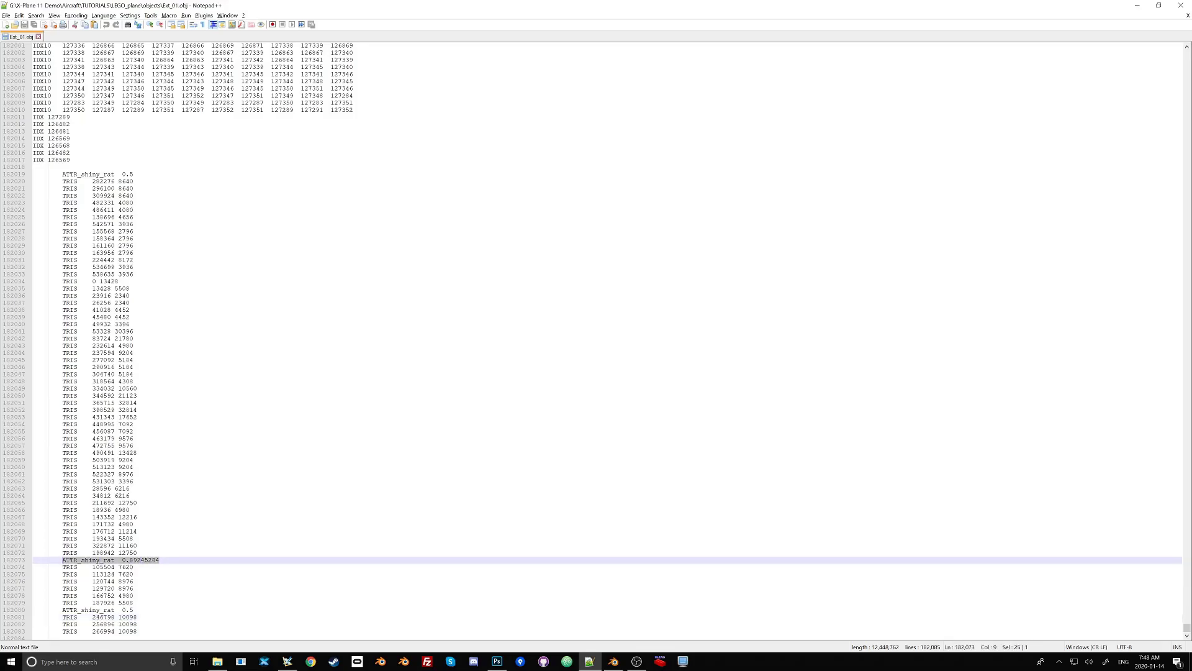
key("alt+Tab")
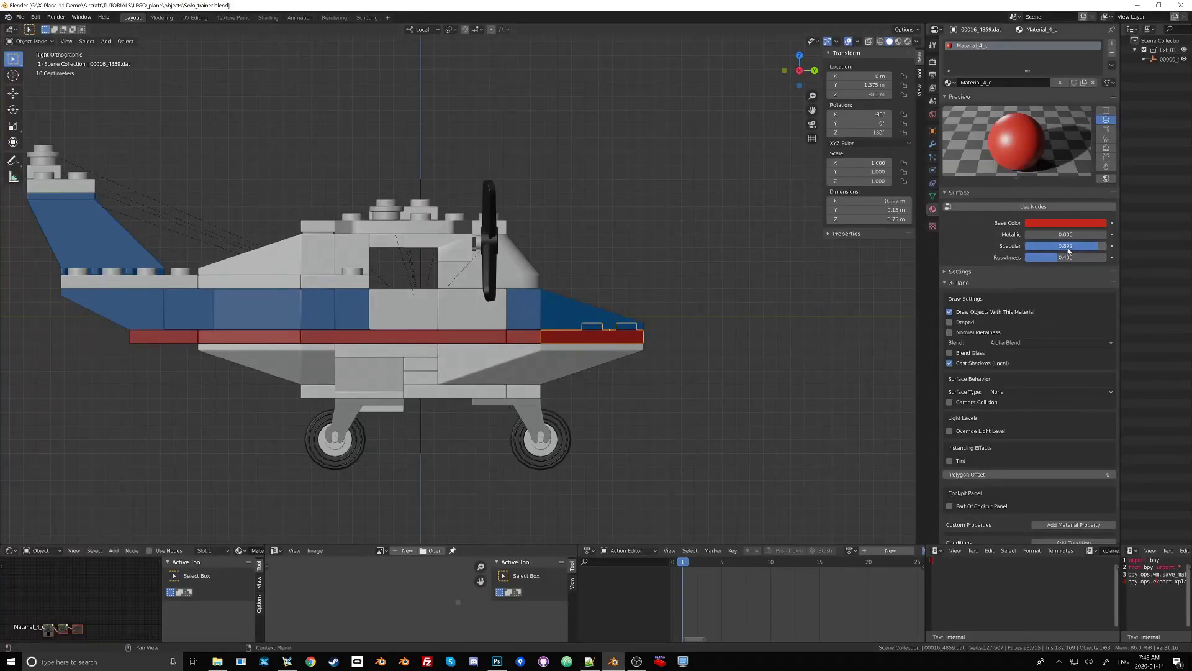
Inspect the first and last ATTR_shiny_rat 0.5 blocks in the OBJ, then return to Blender.
key("alt+Tab")
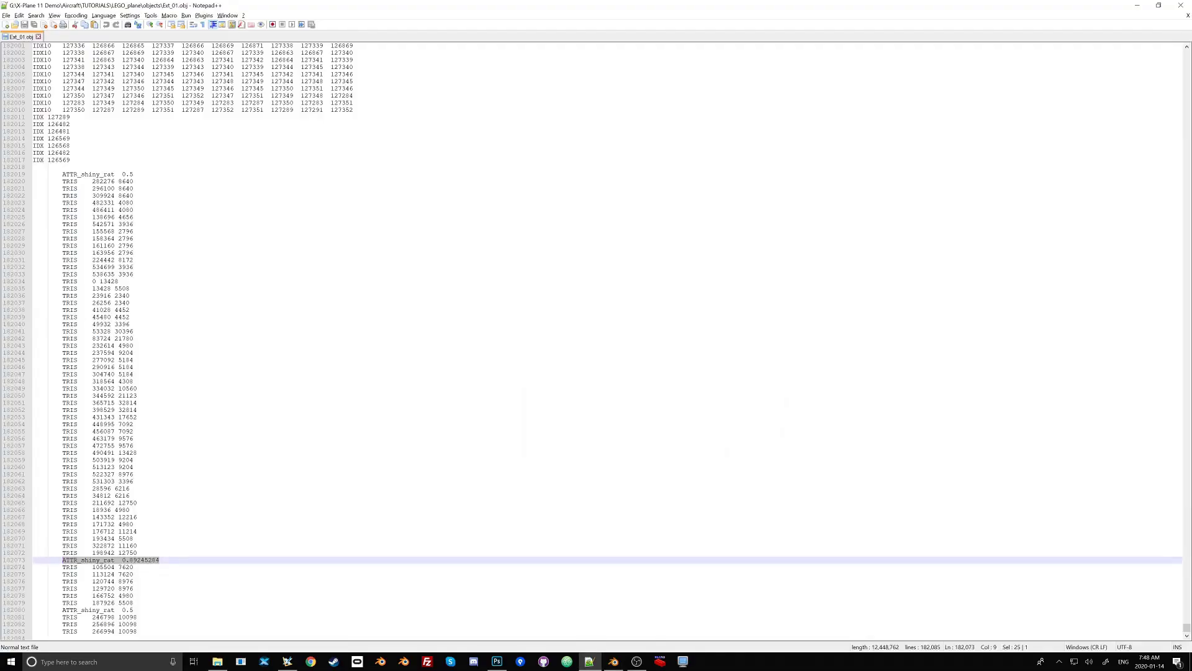
left_click_drag(37, 166, 134, 602)
left_click(138, 552)
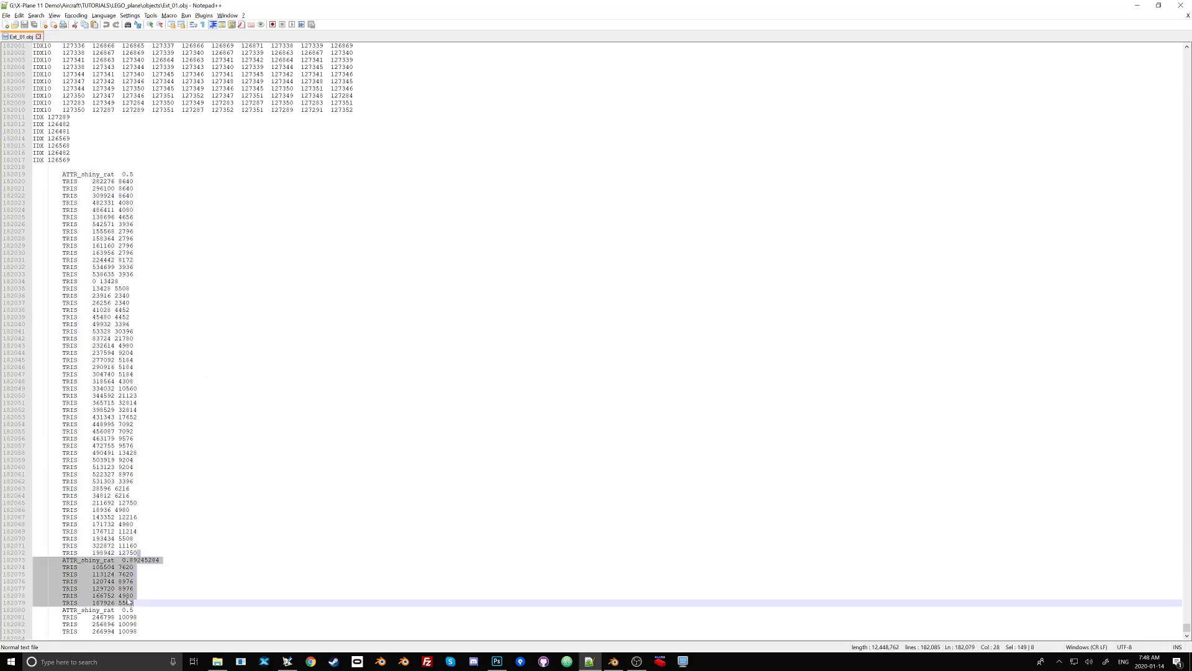
left_click_drag(134, 603, 138, 631)
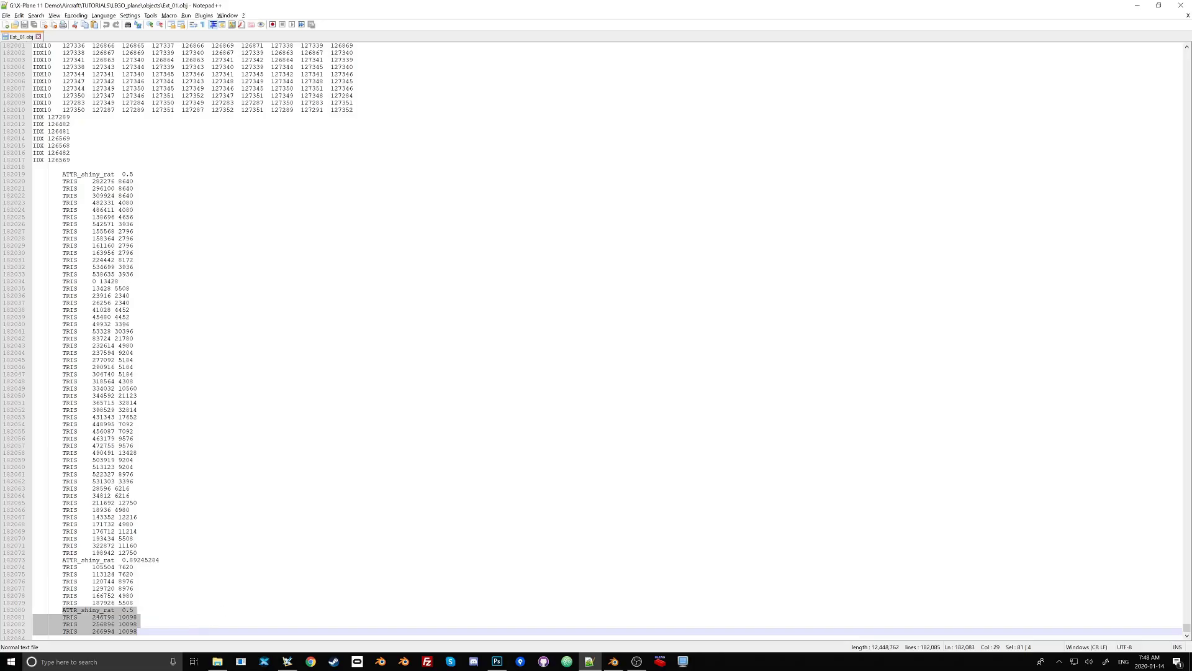
key("alt+Tab")
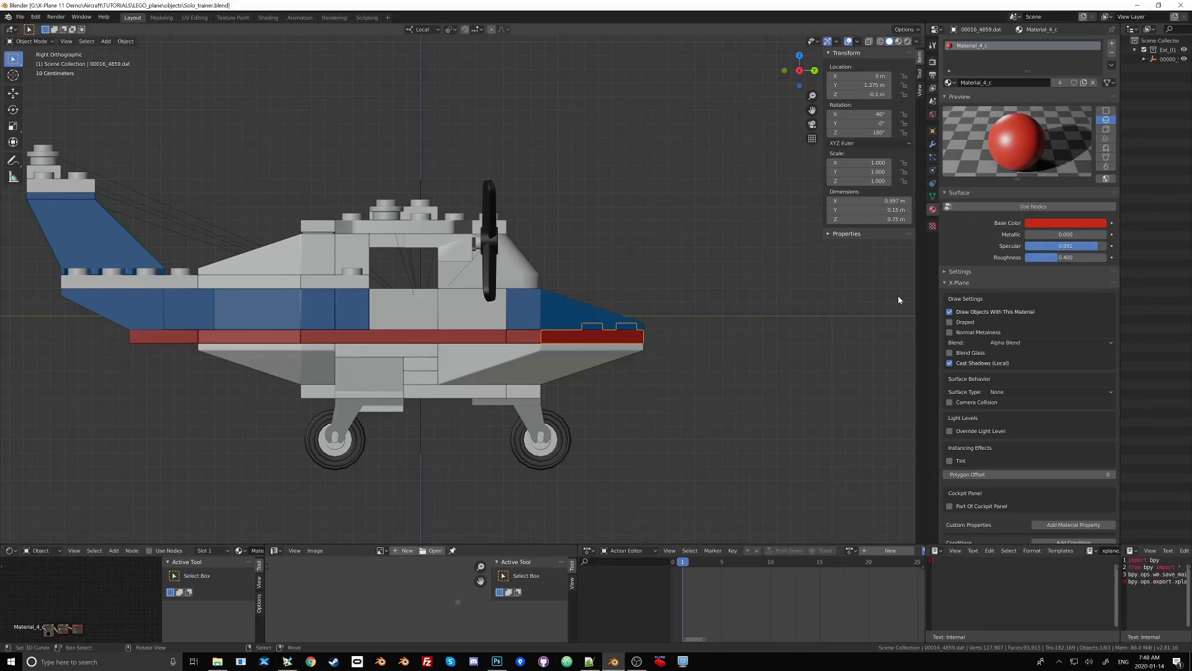
Set Material_4_c's Specular to 1.000 with nodes back on, and toggle nodes on the nose's Material_1_s.
left_click_drag(1066, 246, 1111, 246)
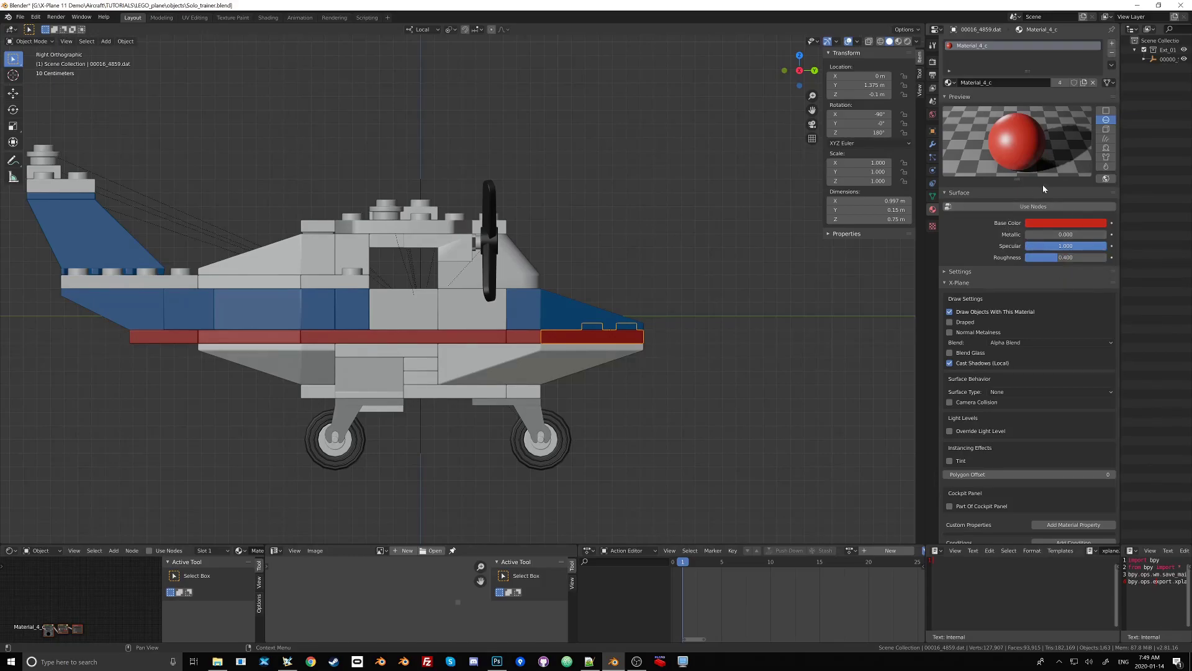
left_click(1020, 208)
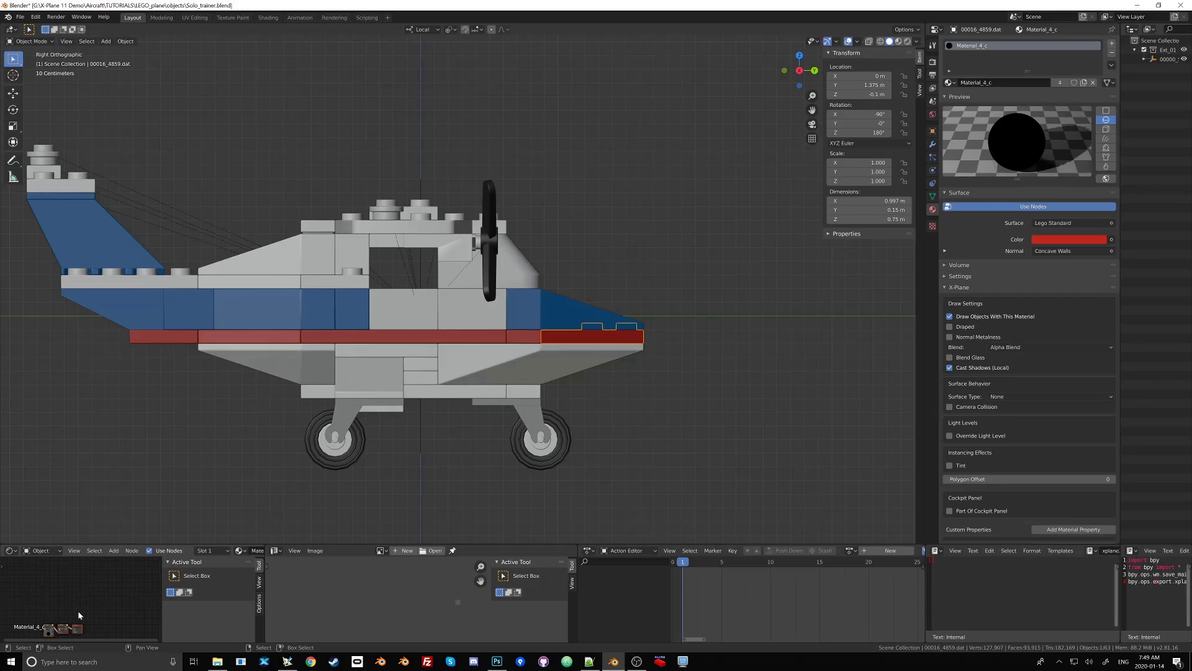
left_click(597, 314)
left_click(987, 223)
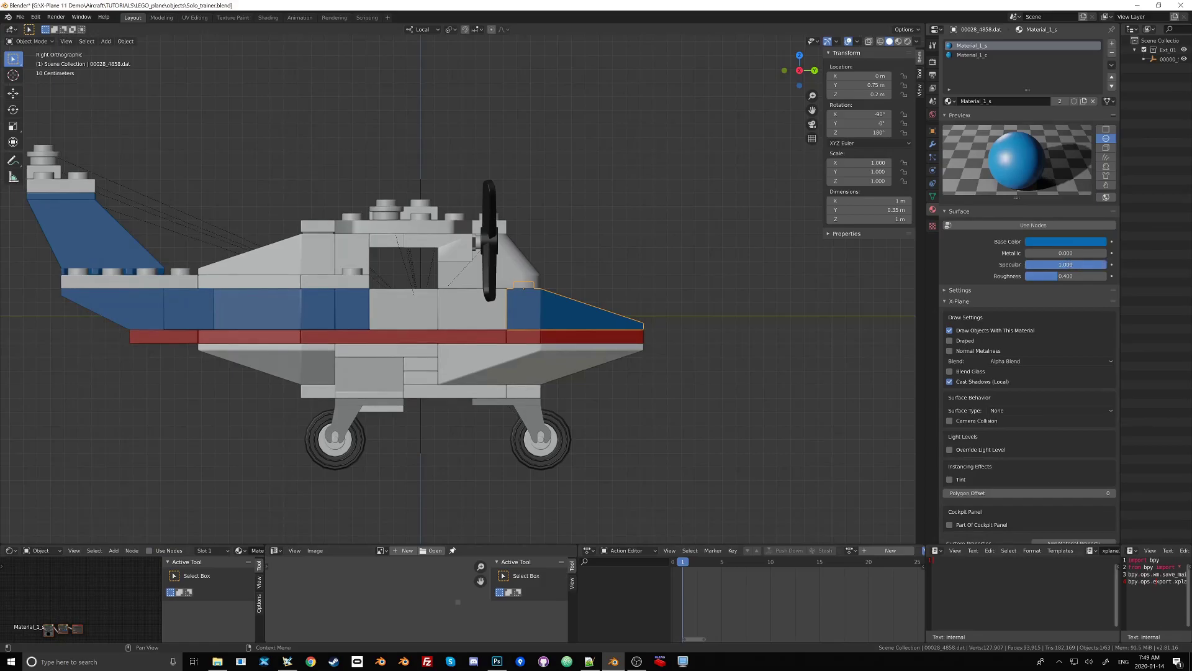
left_click(1033, 224)
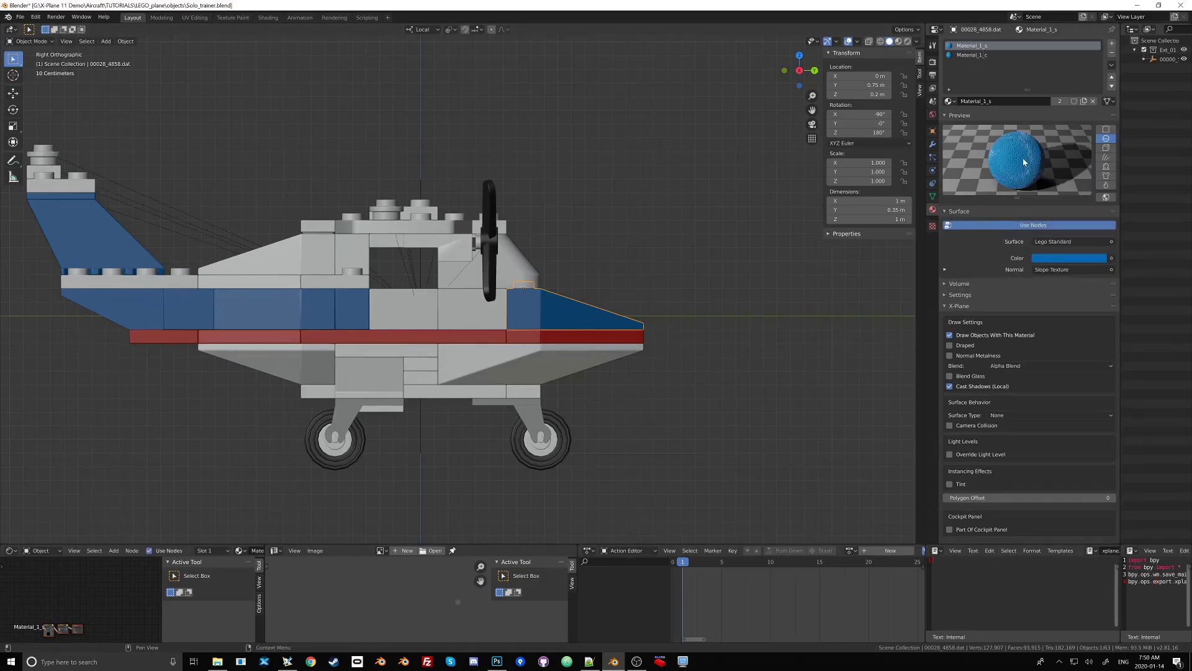
Raise the nose piece's Material_1_c Specular to 1.000.
left_click(972, 55)
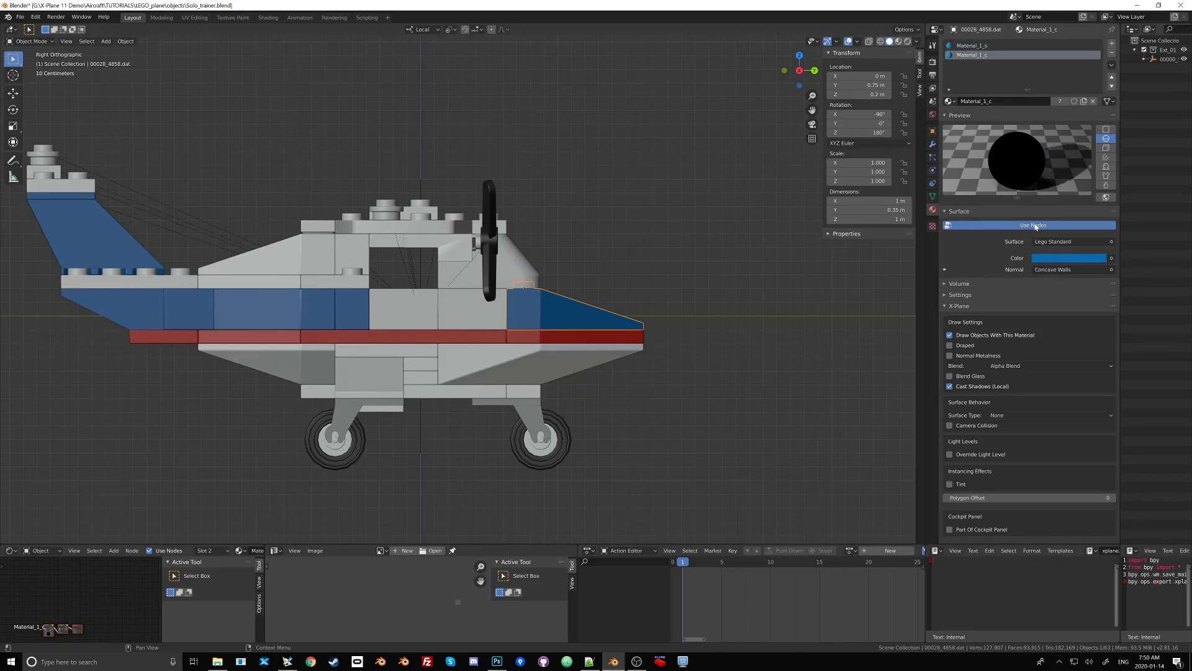
left_click(1035, 226)
left_click_drag(1065, 264, 1109, 265)
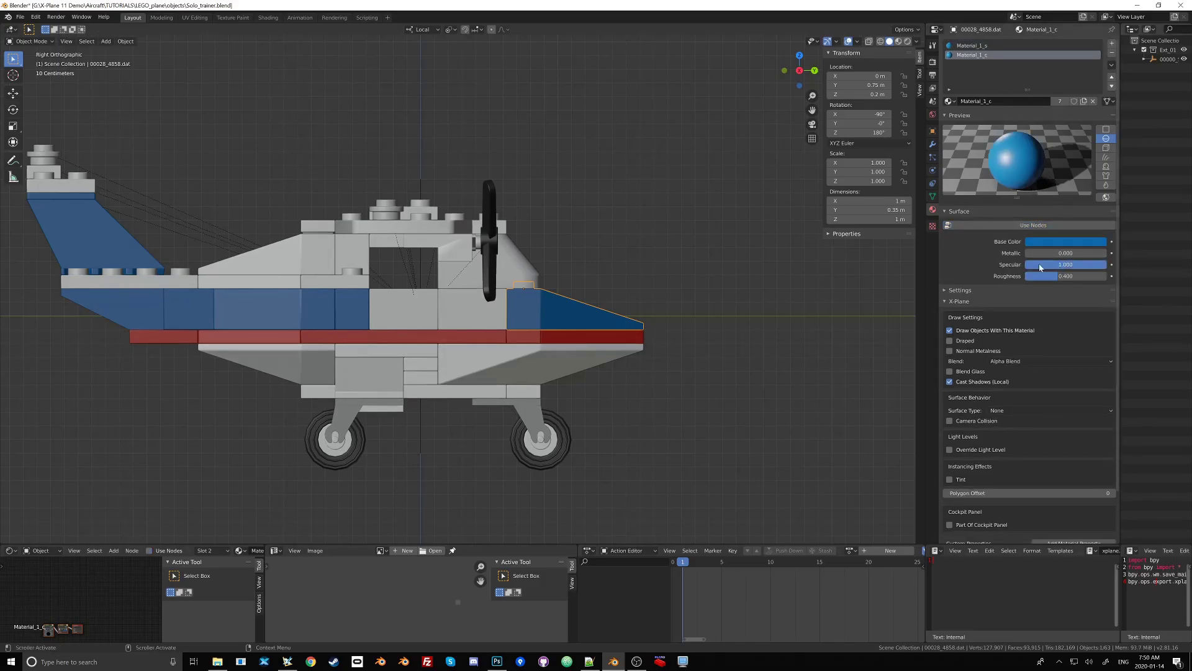
Set the propeller material's Roughness to 0.491 and check the nose gear's Material_7_c.
left_click(489, 242)
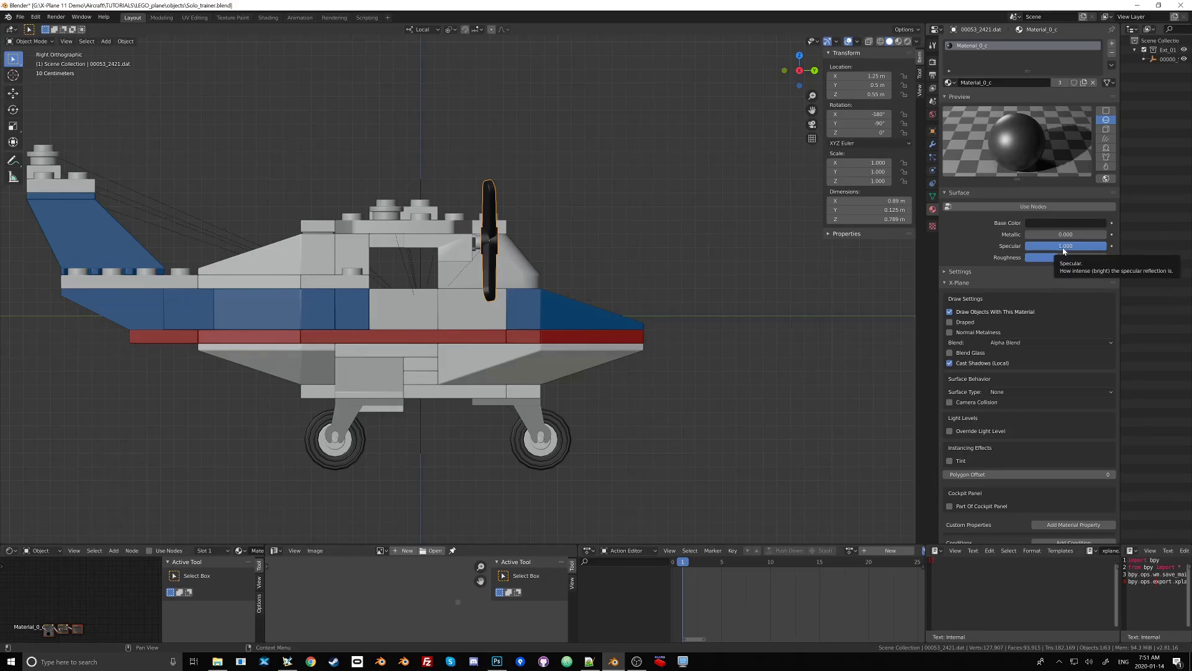
left_click_drag(1064, 257, 1072, 260)
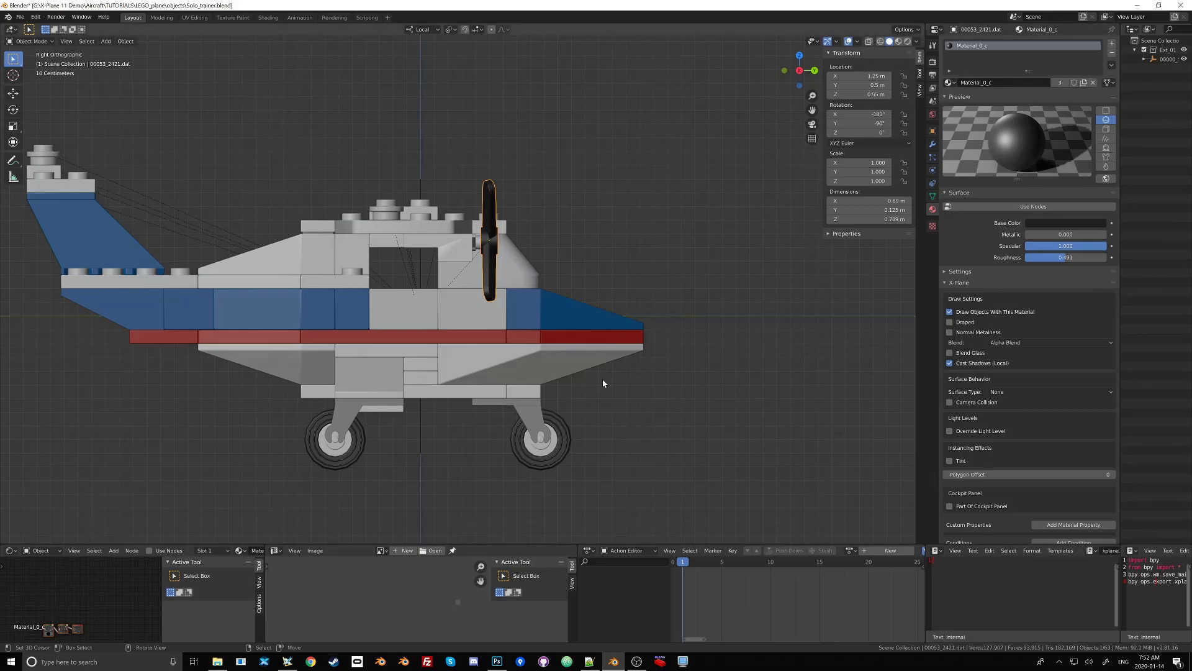
left_click(524, 401)
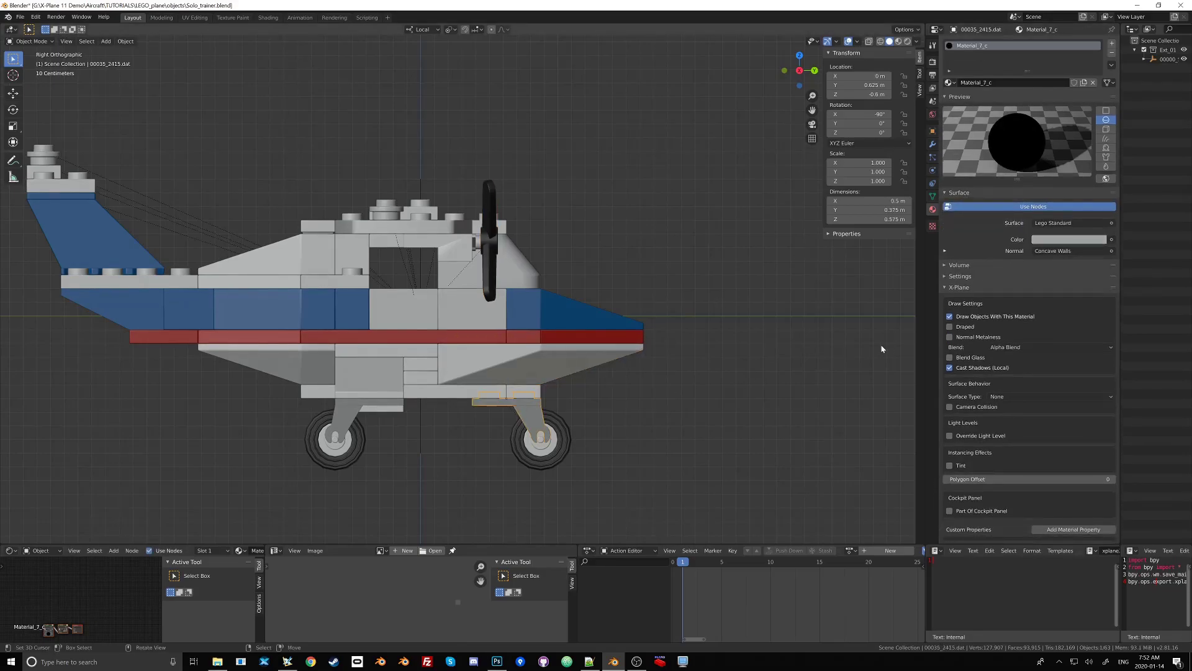
left_click(1005, 207)
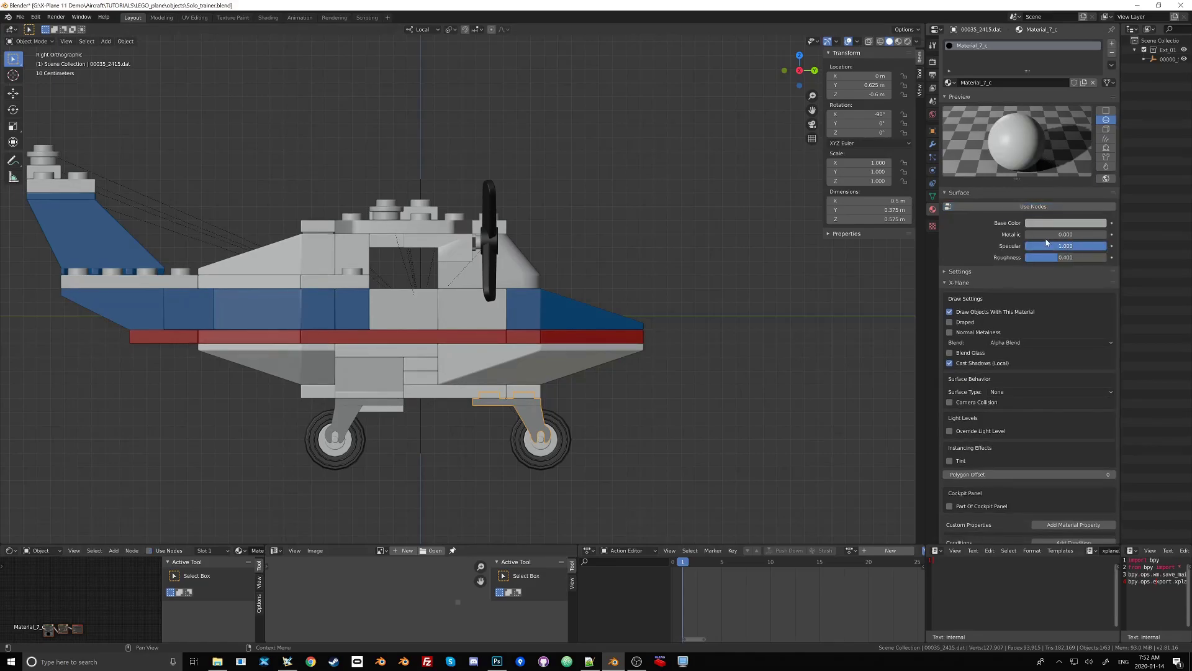
left_click(1012, 208)
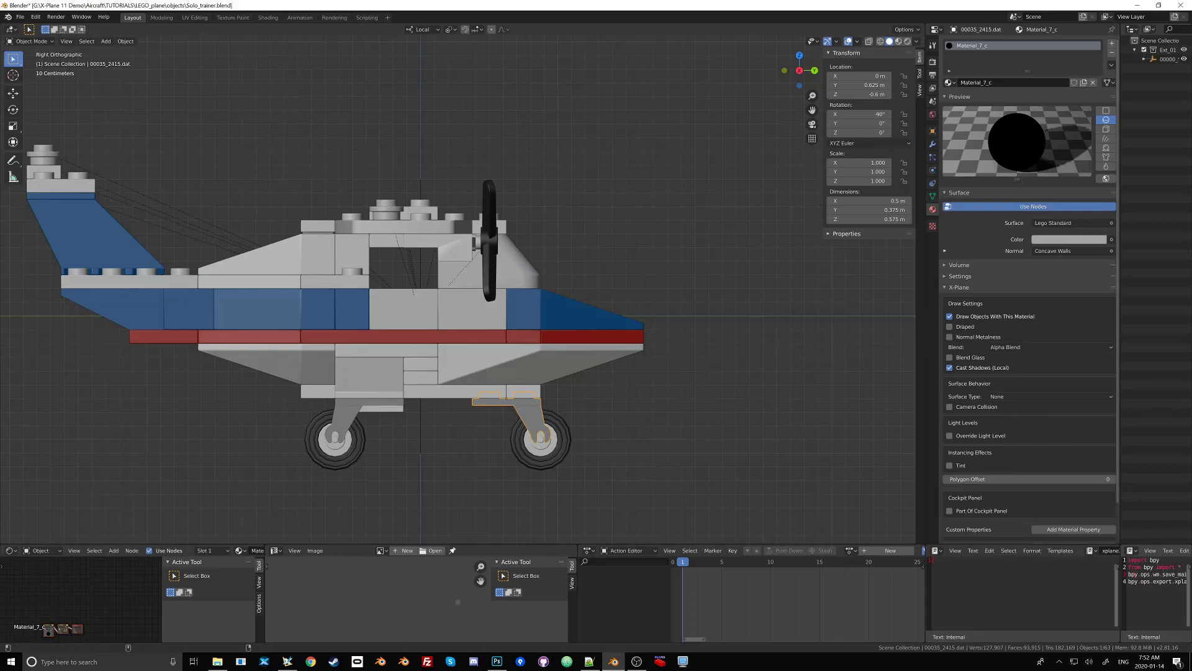
Reload Ext_01.obj, find the remaining ATTR_shiny_rat 0.5 lines, then return to Blender.
key("alt+Tab")
left_click(5, 15)
left_click(37, 71)
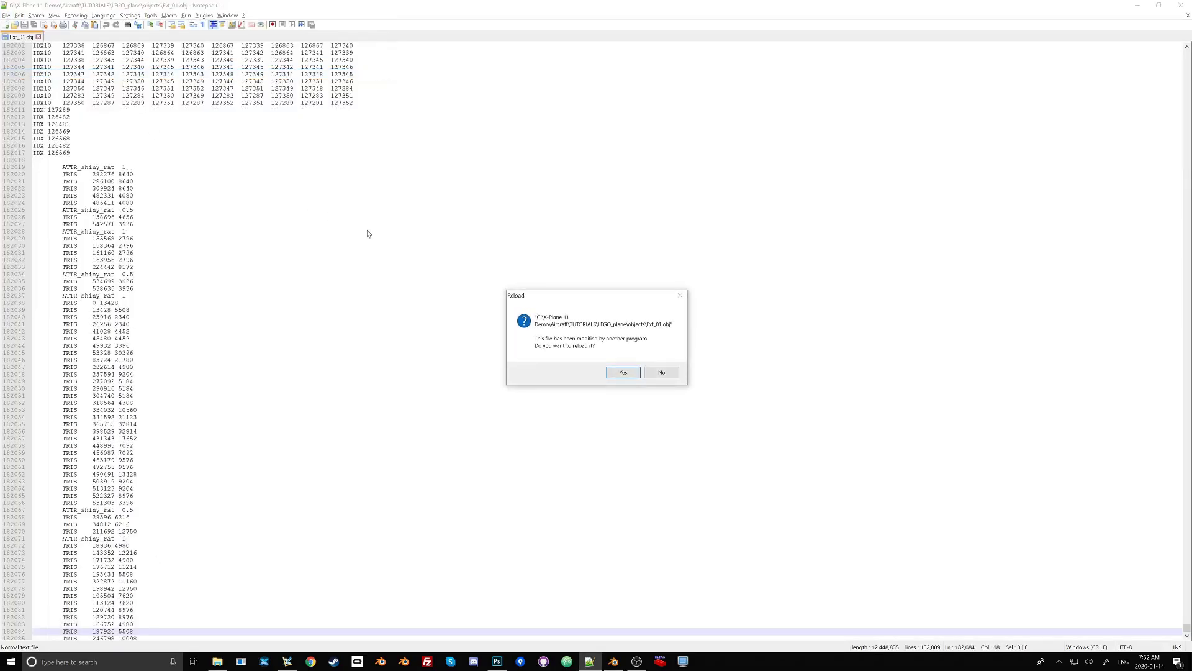
left_click(623, 372)
left_click_drag(134, 510, 62, 510)
scroll(596, 341, "up", 2)
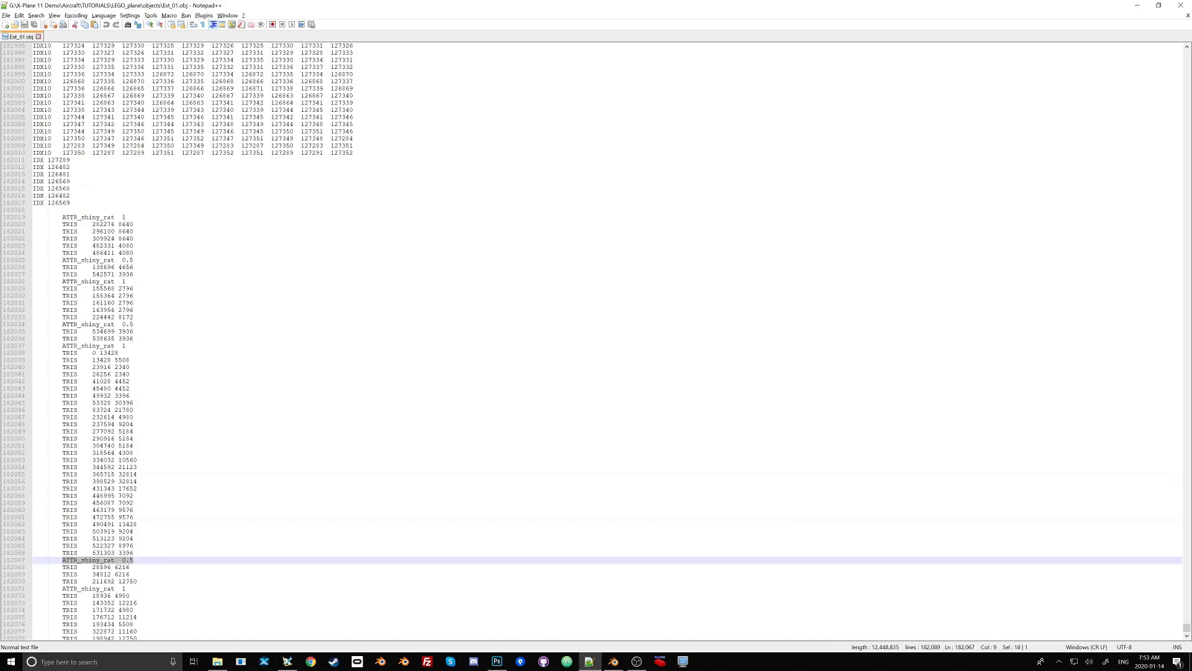
scroll(596, 342, "down", 4)
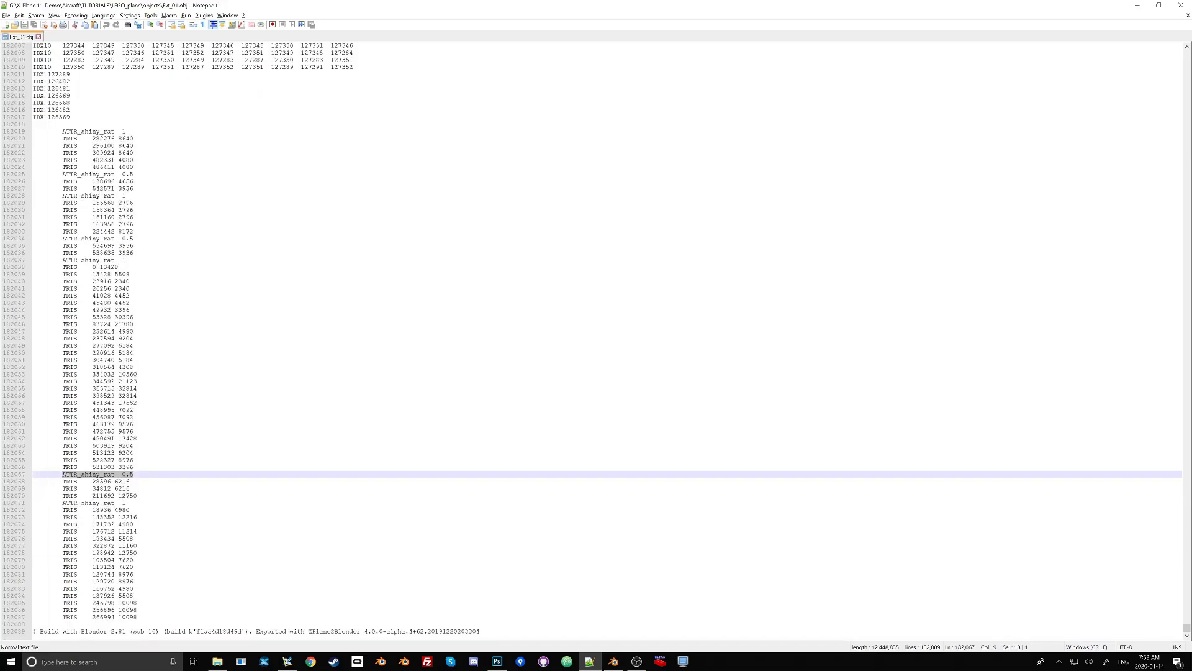
key("ctrl+F3")
key("ctrl+F3")
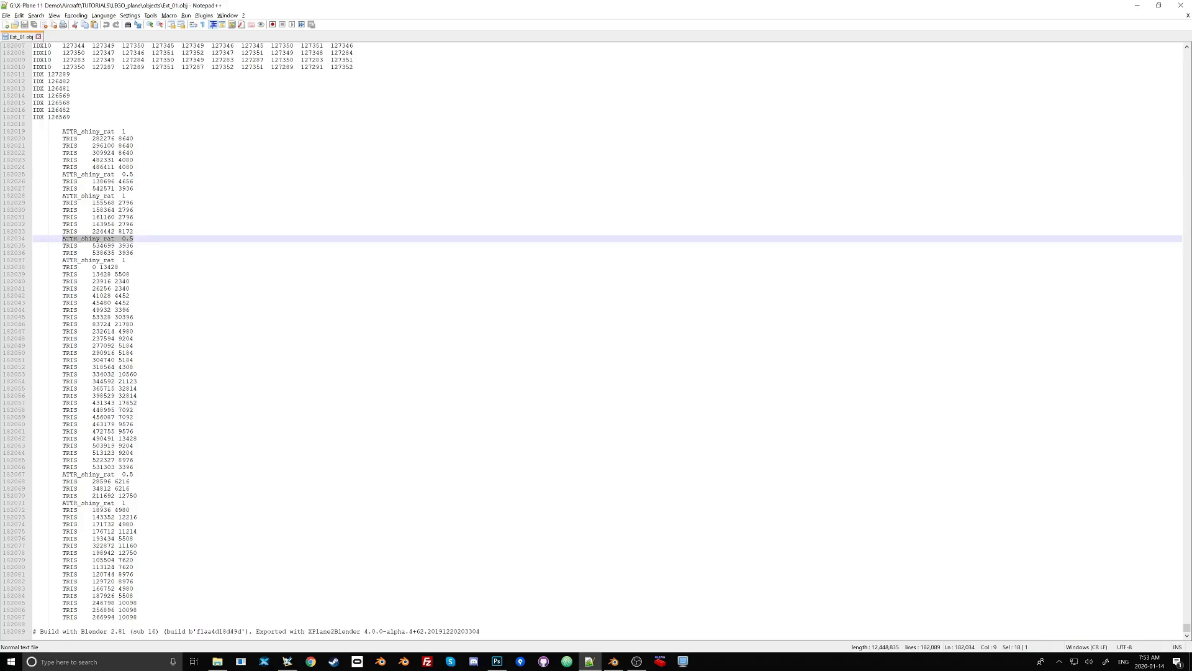
key("alt+Tab")
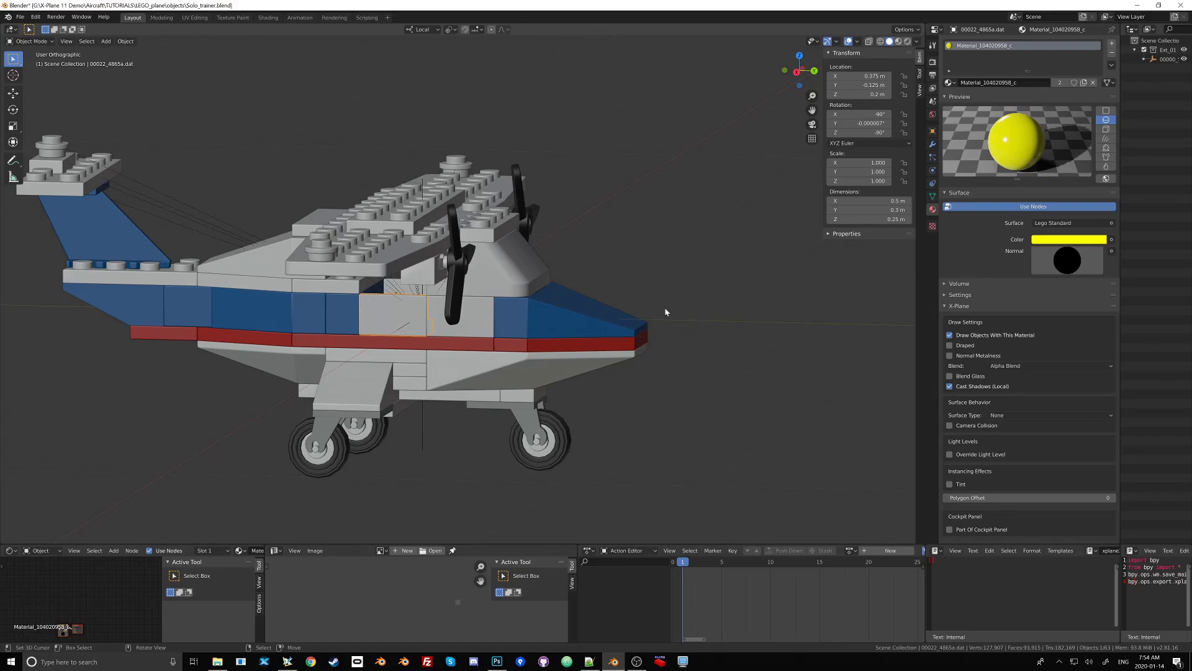
Select parts linked by material with Shift+L and hide the blue nose and tail parts.
key("shift+l")
left_click(609, 328)
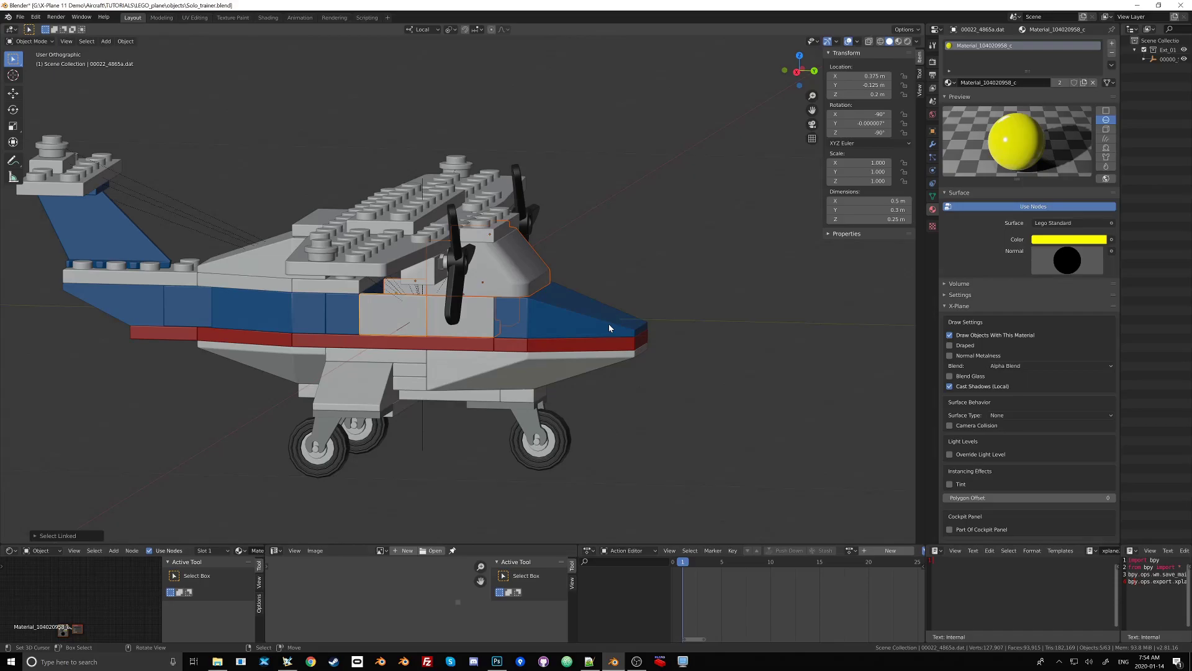
left_click(549, 306)
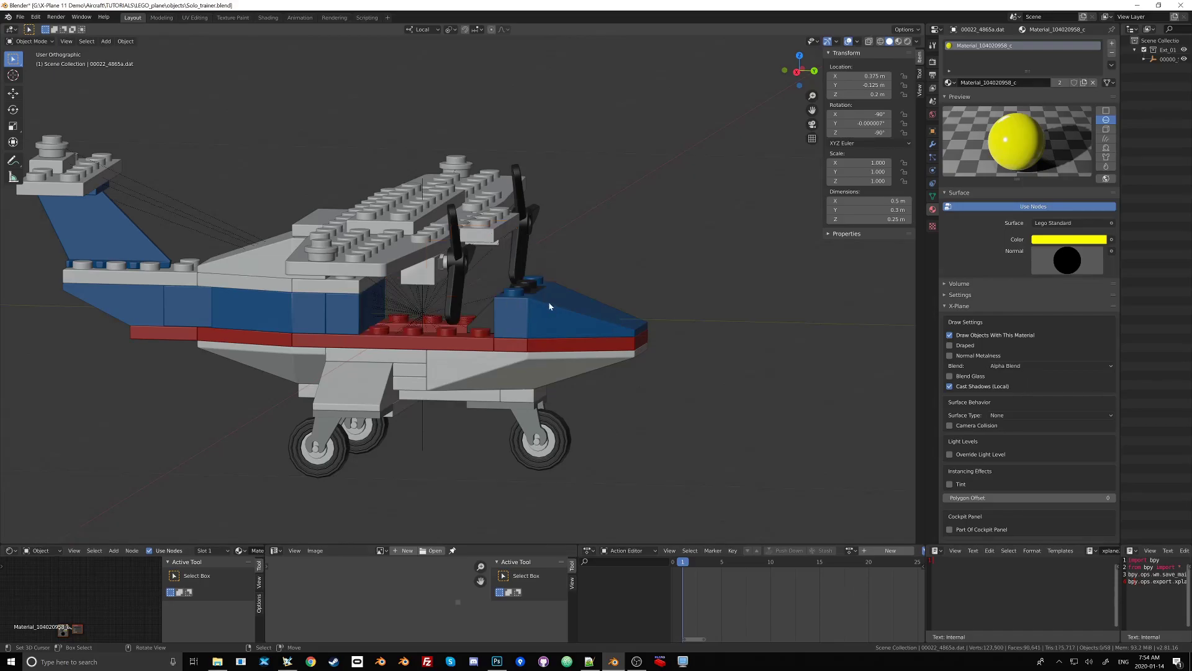
key("shift+l")
left_click(681, 314)
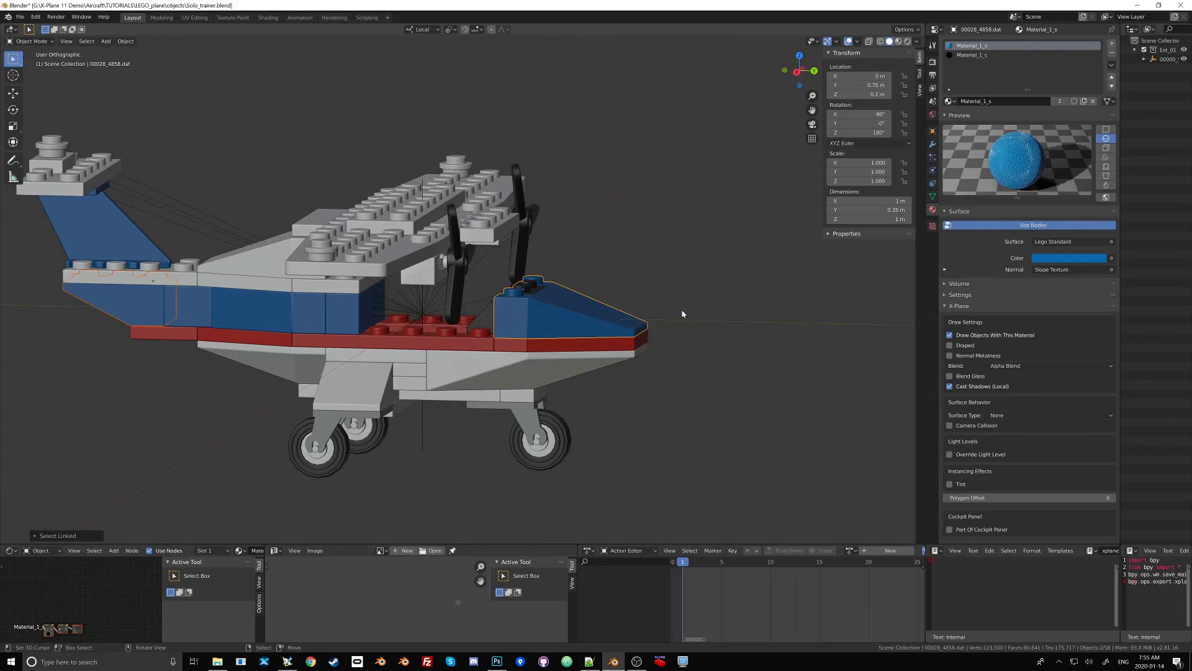
key("Delete")
left_click(528, 304)
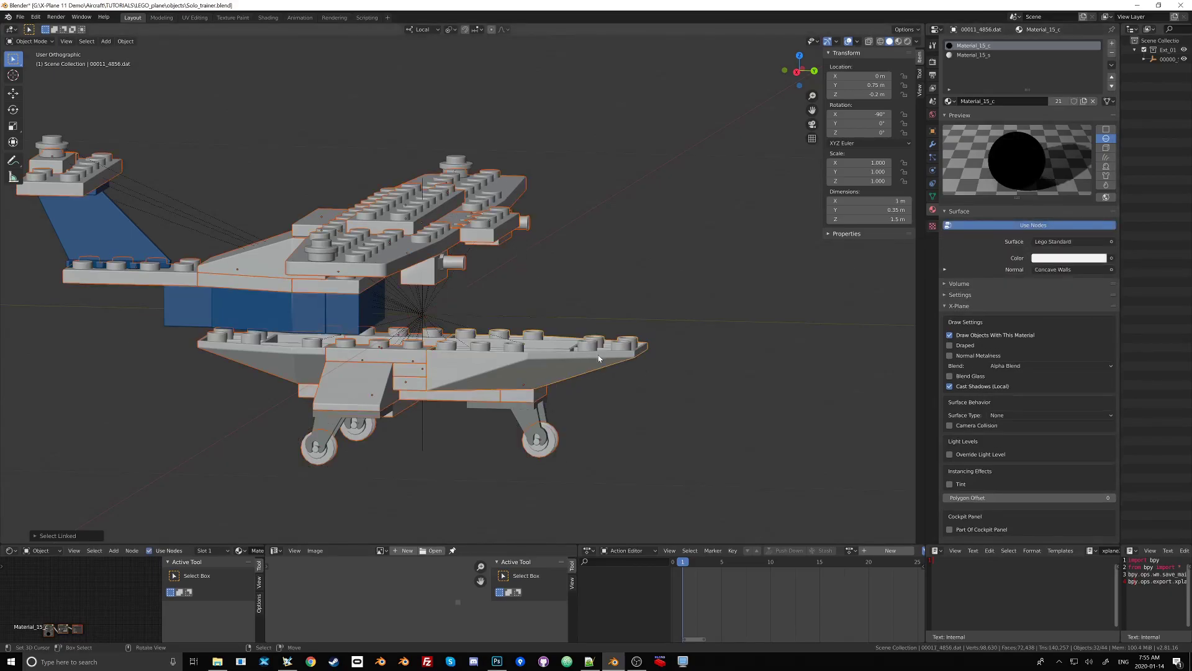
Raise Material_15_s's Specular to 1.000 and unhide all plane parts with Alt+H.
left_click(973, 55)
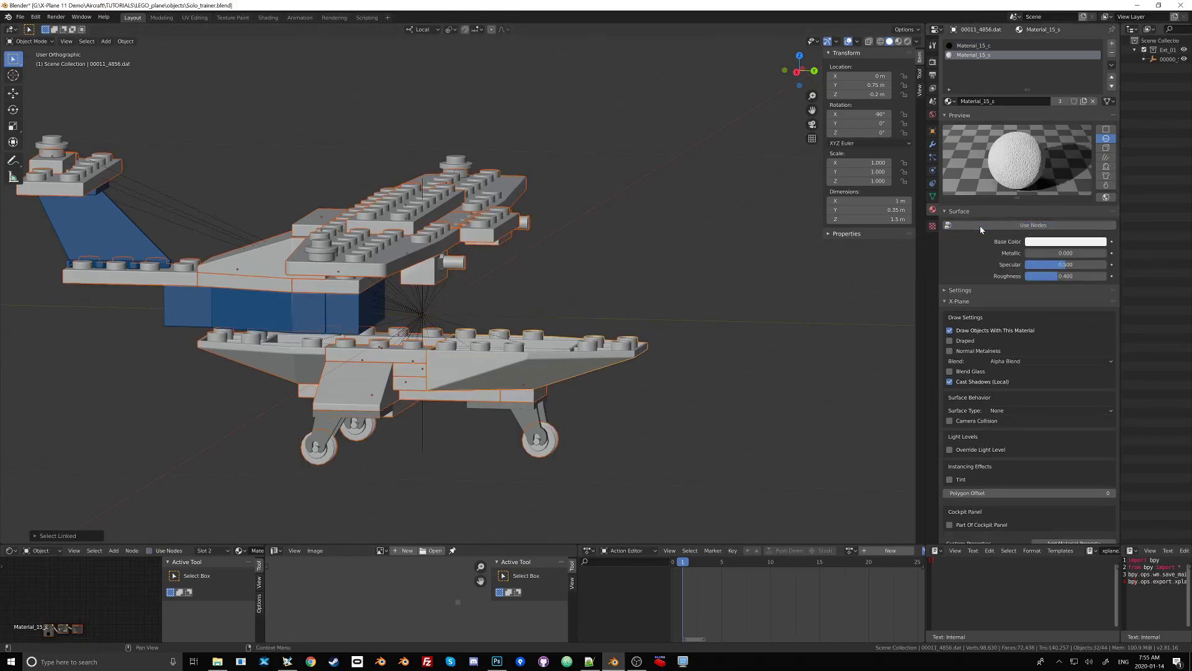
left_click_drag(1059, 267, 1108, 266)
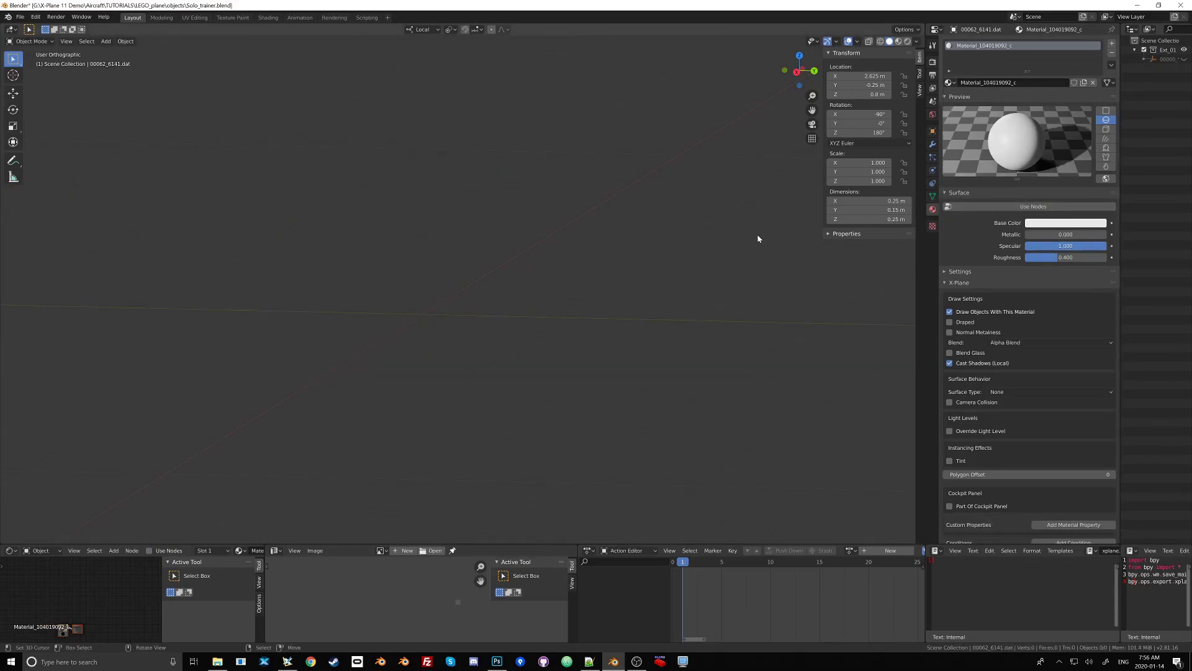
key("alt+h")
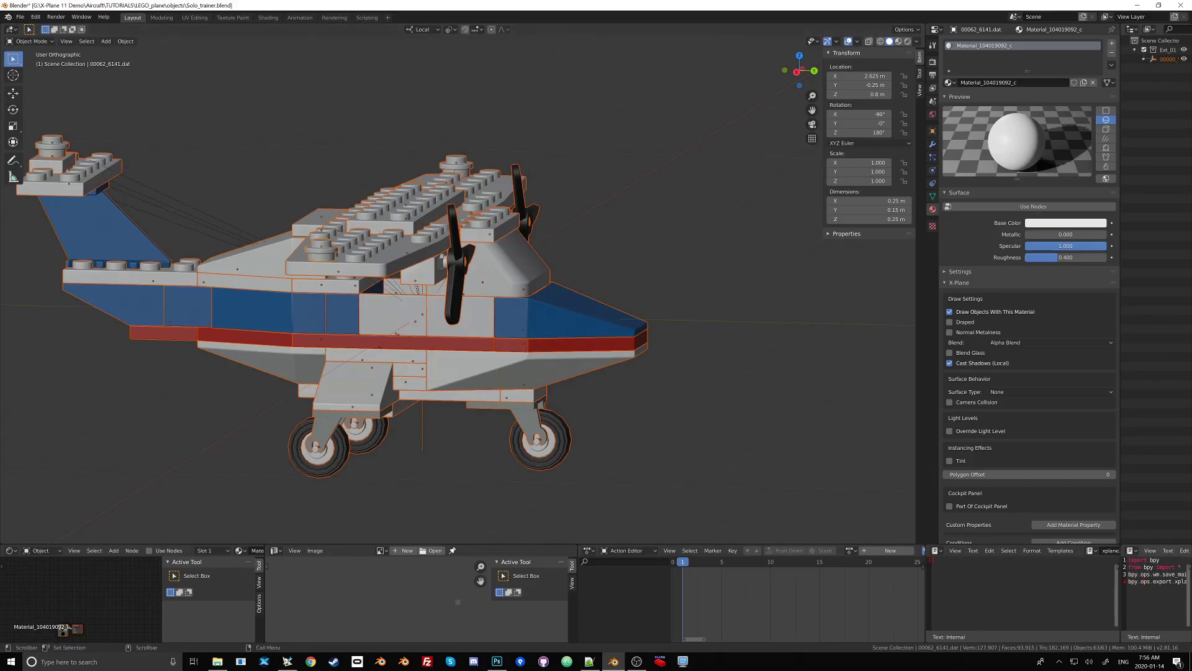
Check the ATTR_shiny_rat 1 line above the final TRIS block in Ext_01.obj, then return to Blender.
key("alt+Tab")
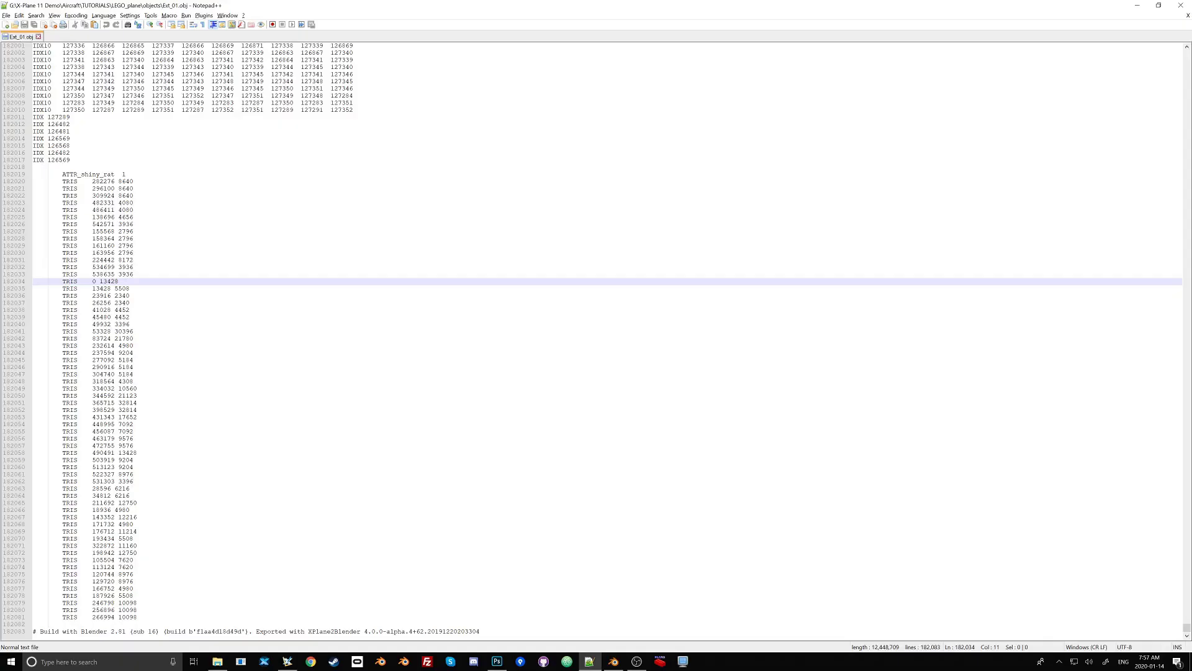
left_click_drag(127, 174, 137, 617)
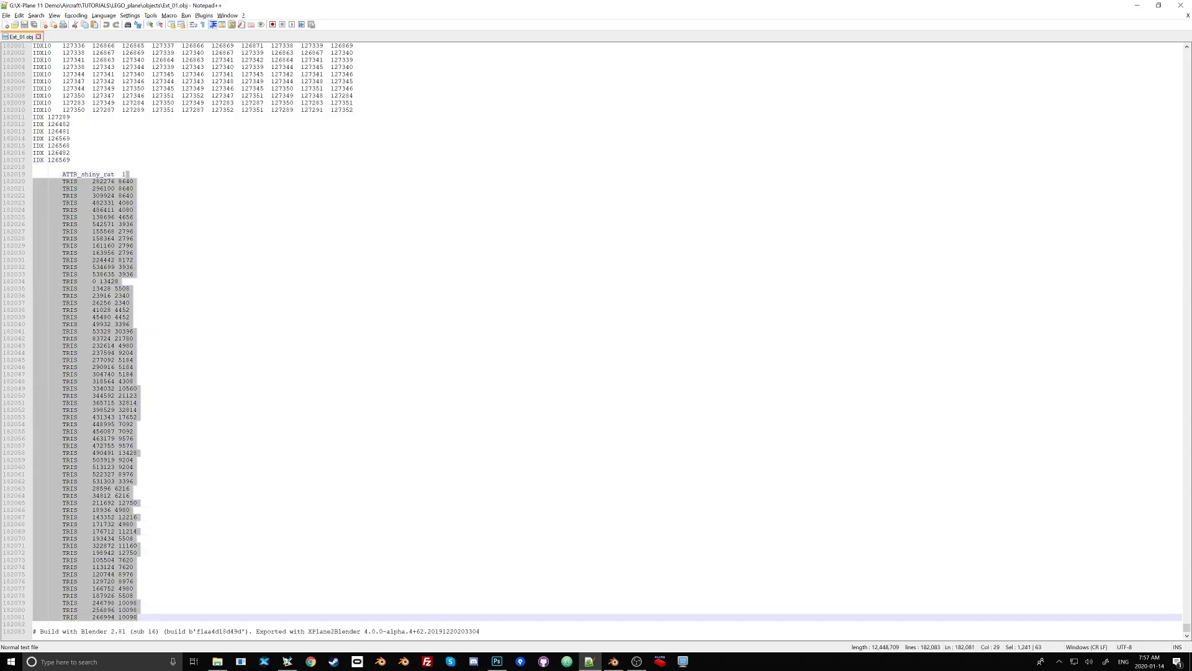
left_click(137, 617)
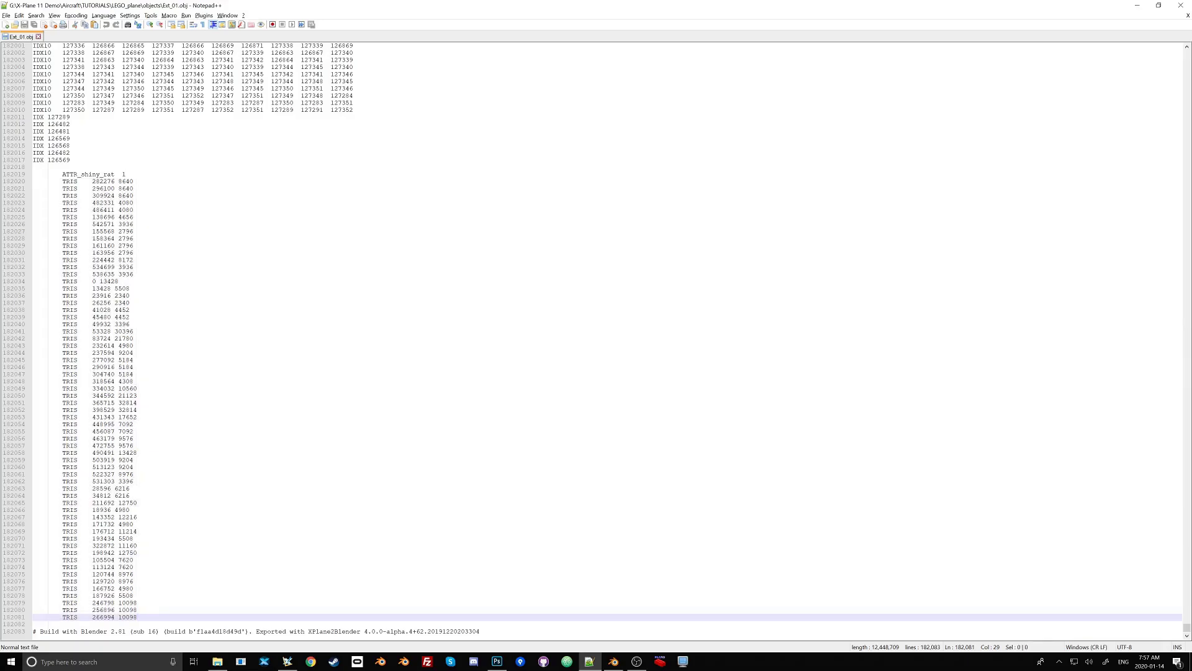
key("alt+Tab")
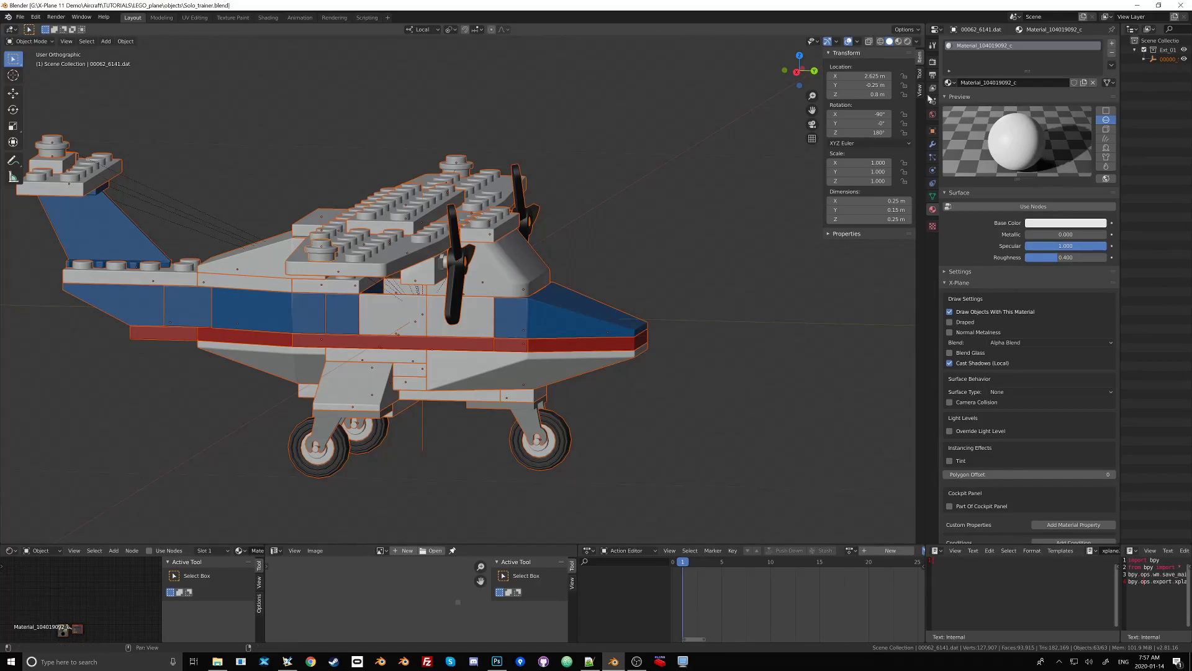
Glance at the Render and Material settings and zoom in on the plane.
left_click(932, 62)
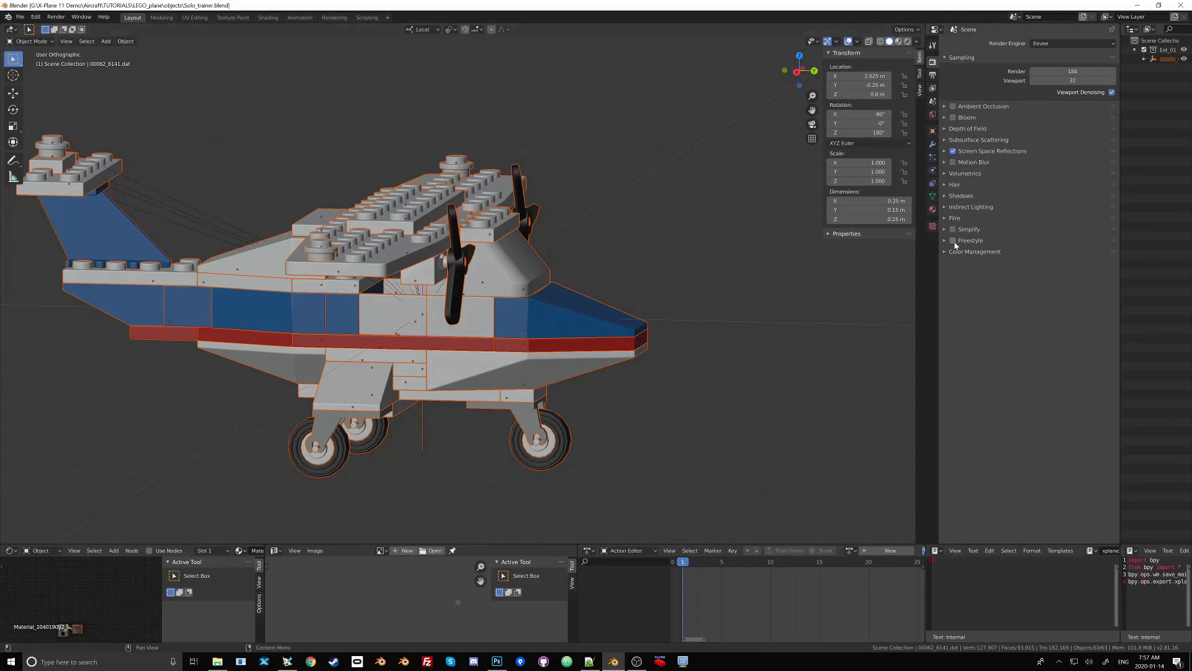
left_click(933, 210)
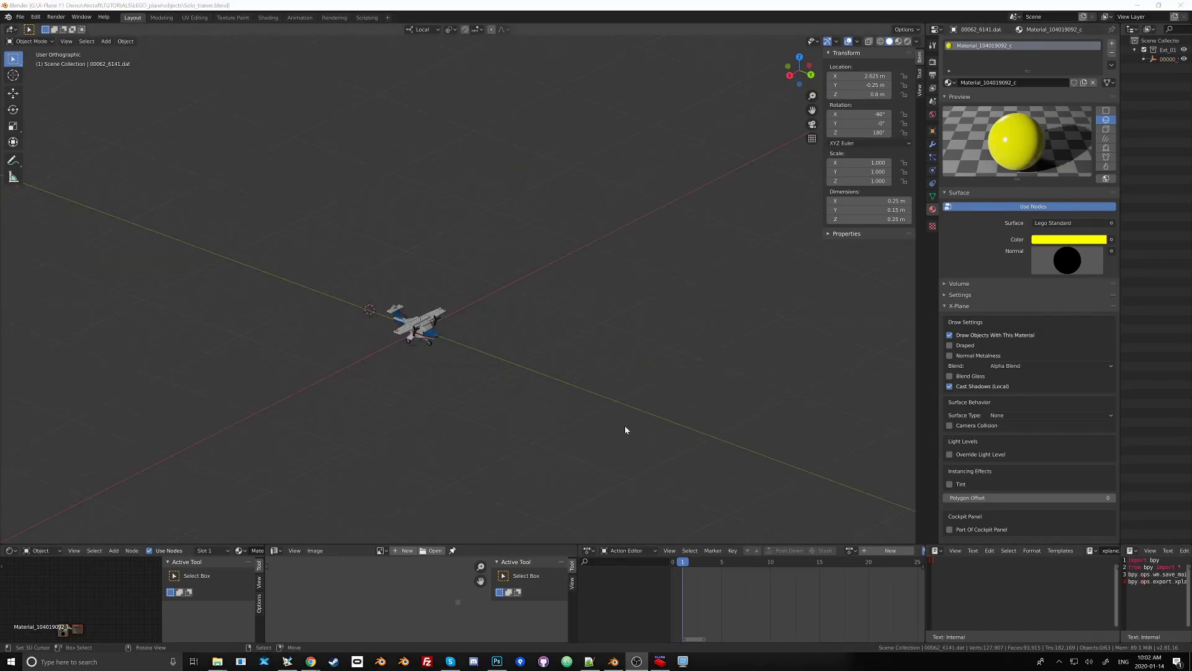
scroll(490, 365, "up", 6)
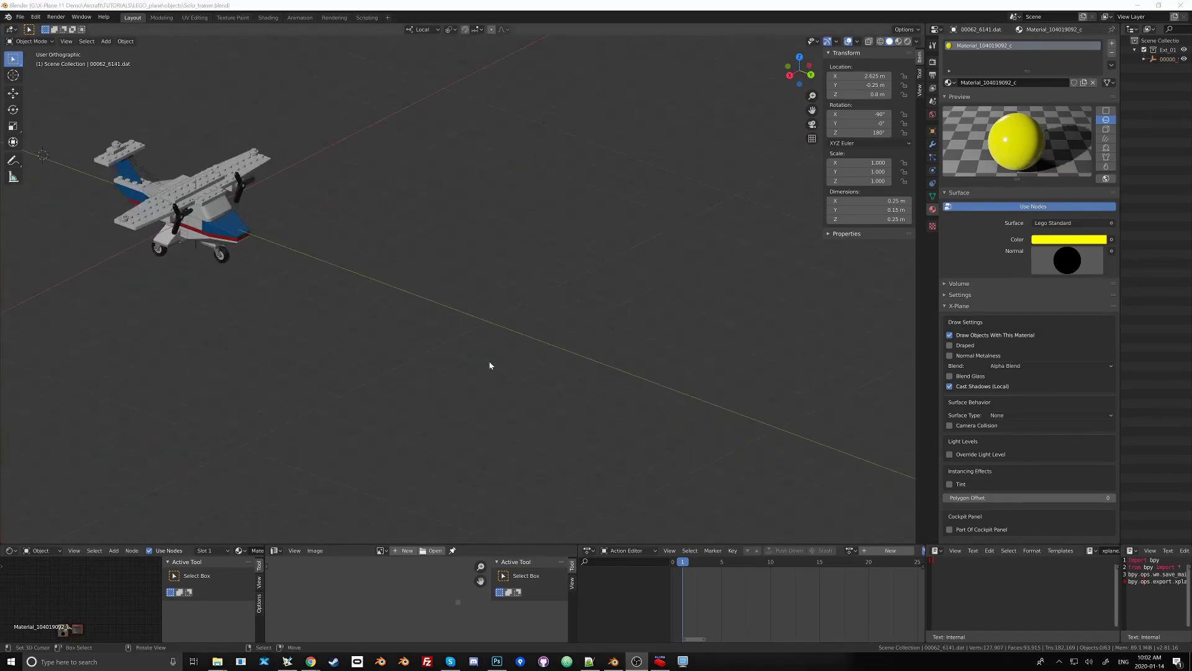
scroll(418, 341, "down", 4)
scroll(336, 301, "up", 4)
scroll(336, 300, "up", 3)
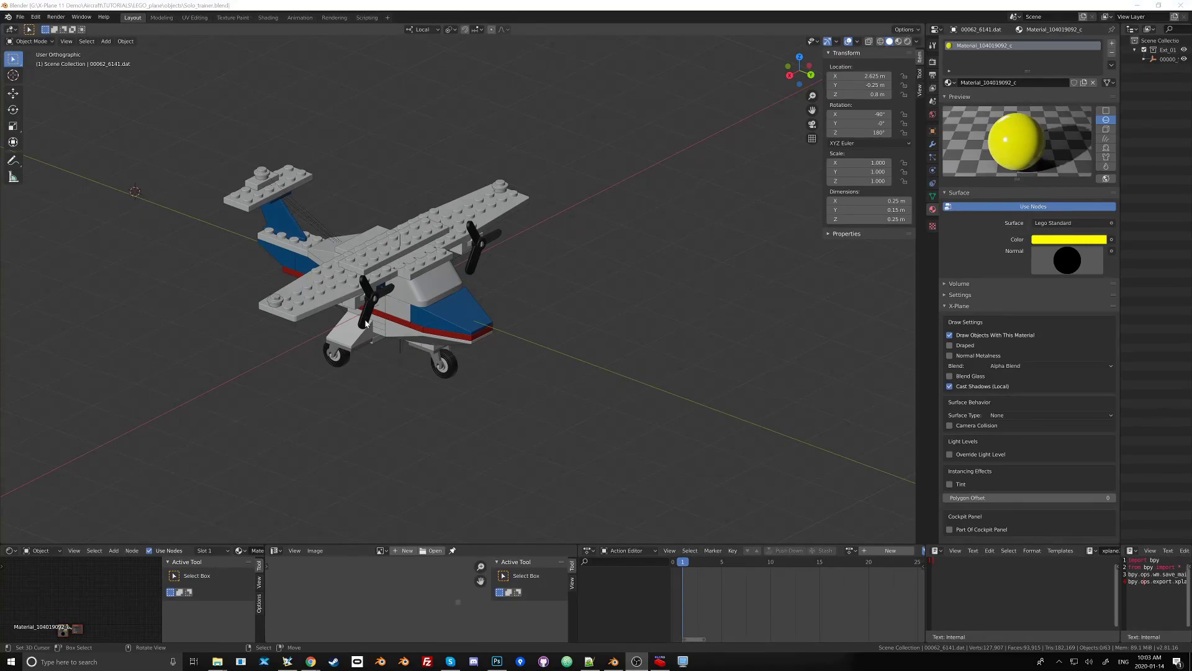
scroll(399, 364, "down", 4)
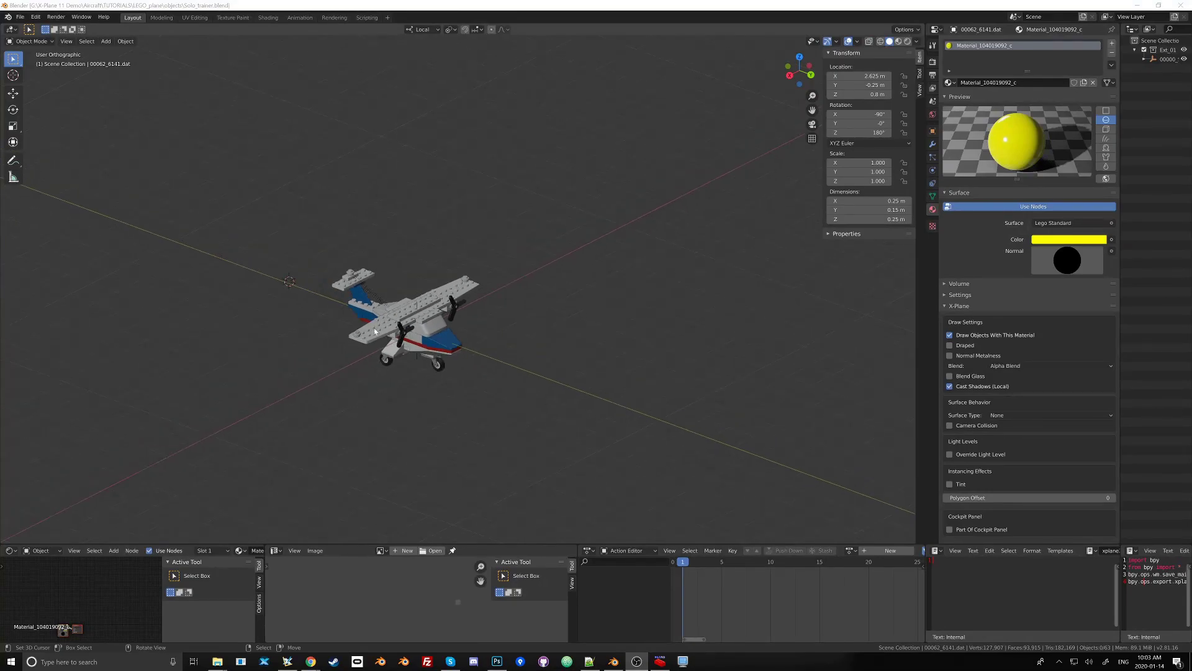
scroll(364, 323, "up", 2)
scroll(362, 323, "up", 1)
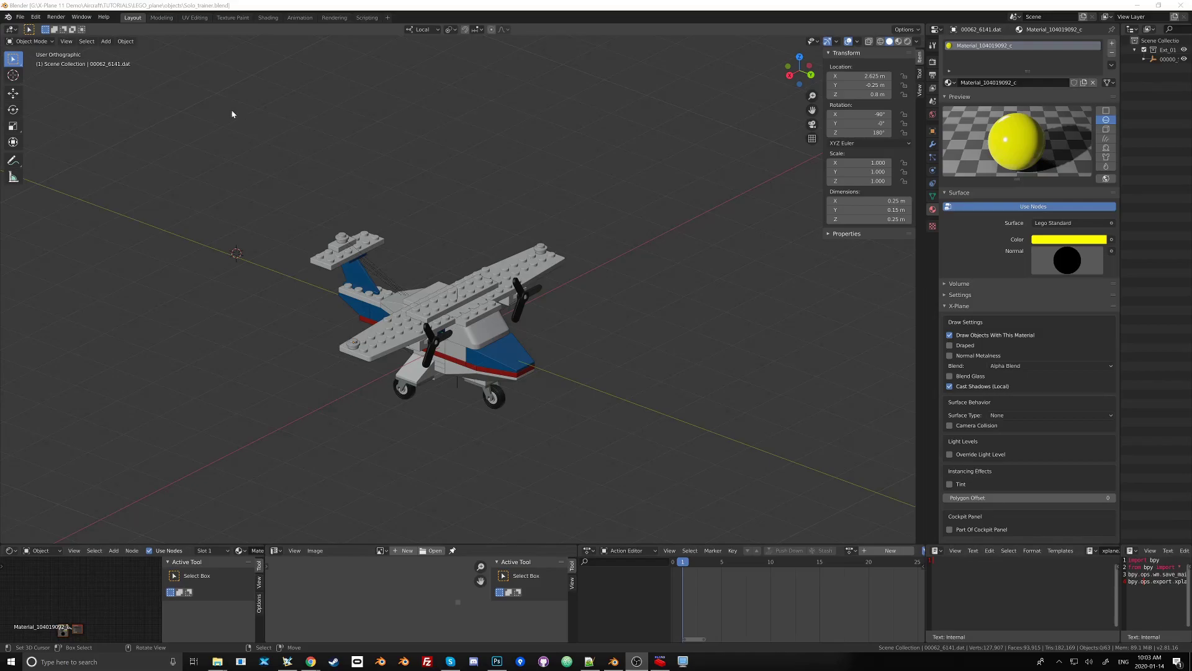
Open File > Import > LDraw, then switch to the LDraw.org file listing in the browser.
left_click(20, 17)
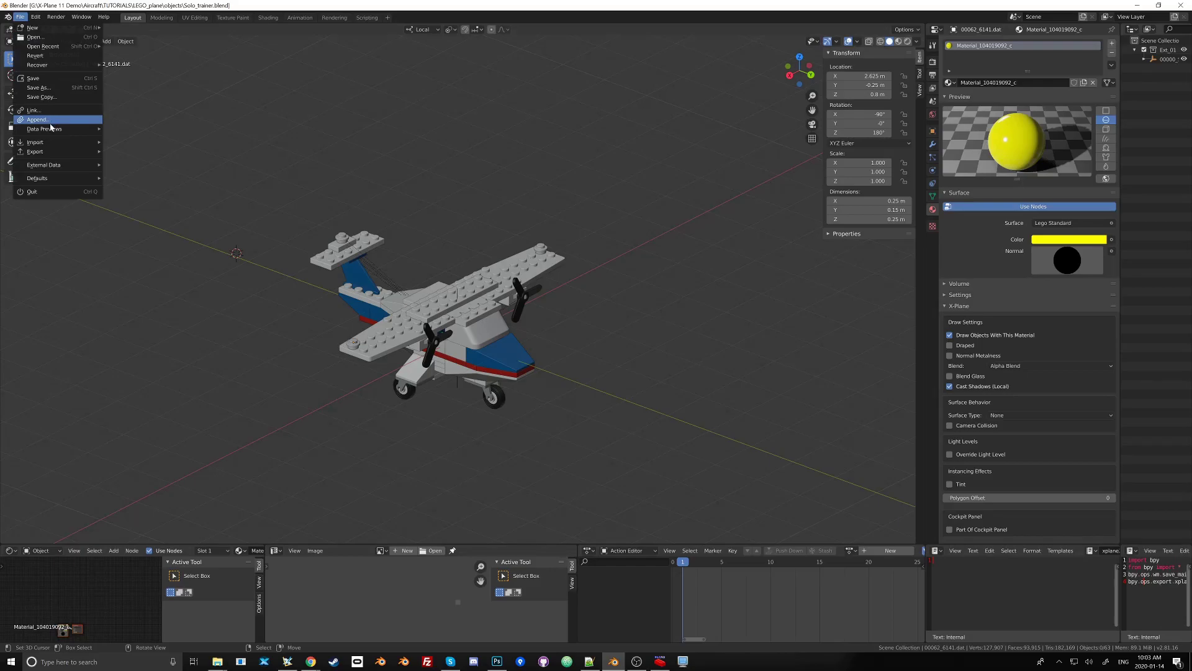
mouse_move(56, 142)
left_click(151, 235)
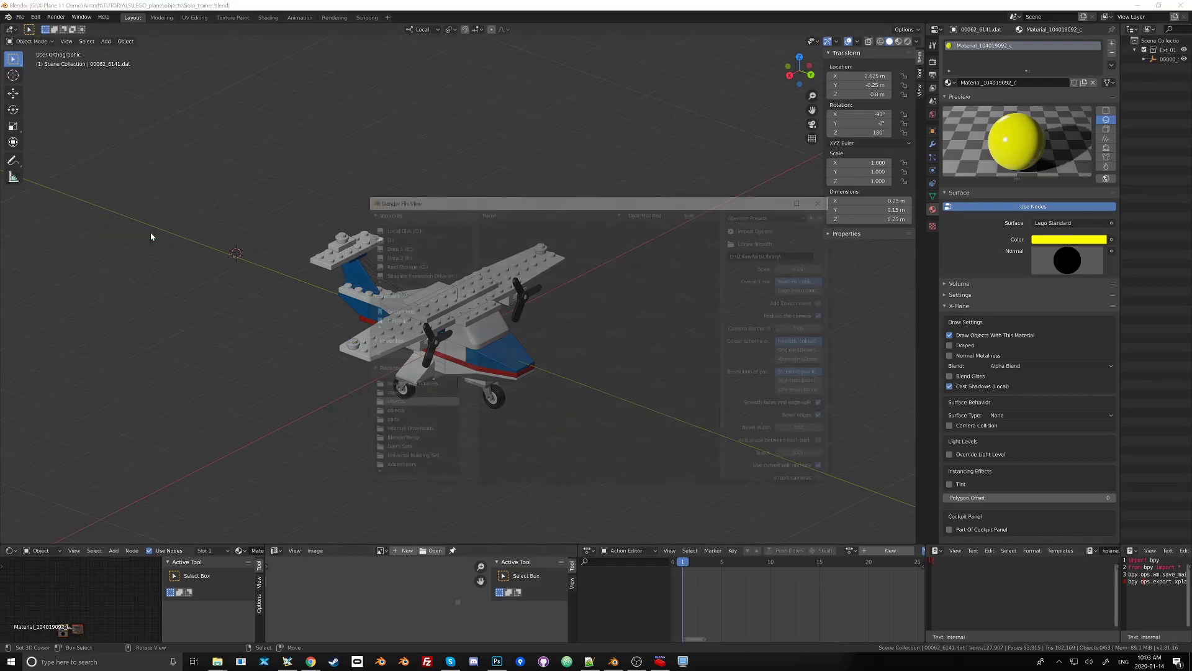
key("alt+Tab")
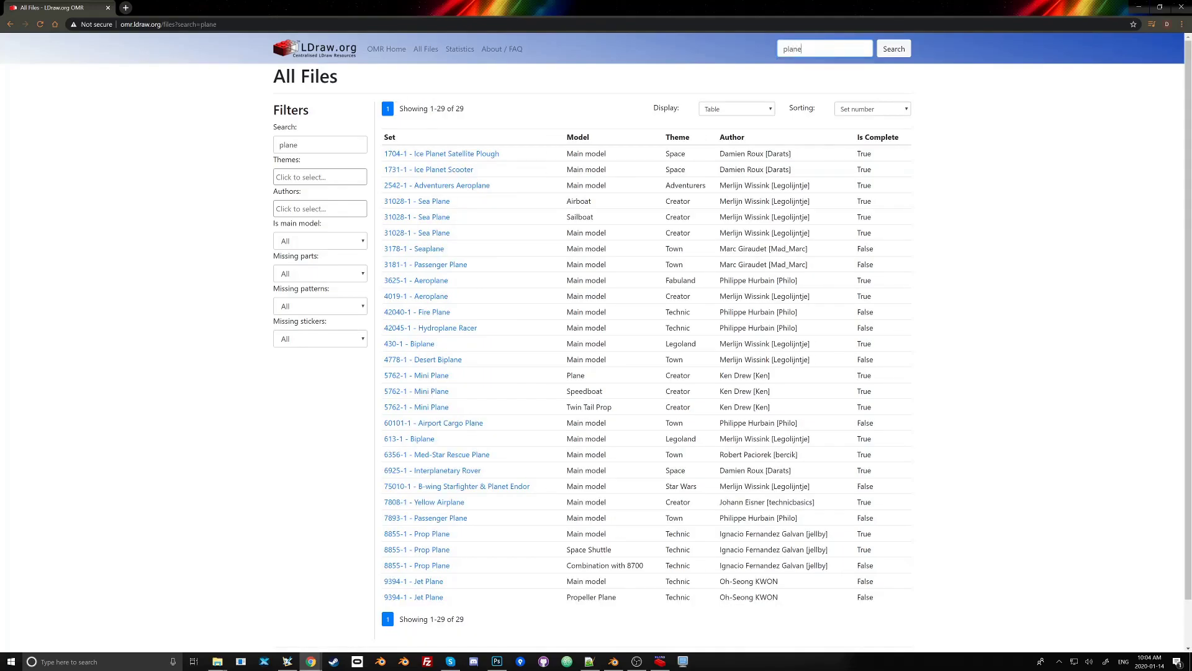
Open the 7893-1 Passenger Plane file page on LDraw.org OMR and return to Blender's import view.
left_click(410, 438)
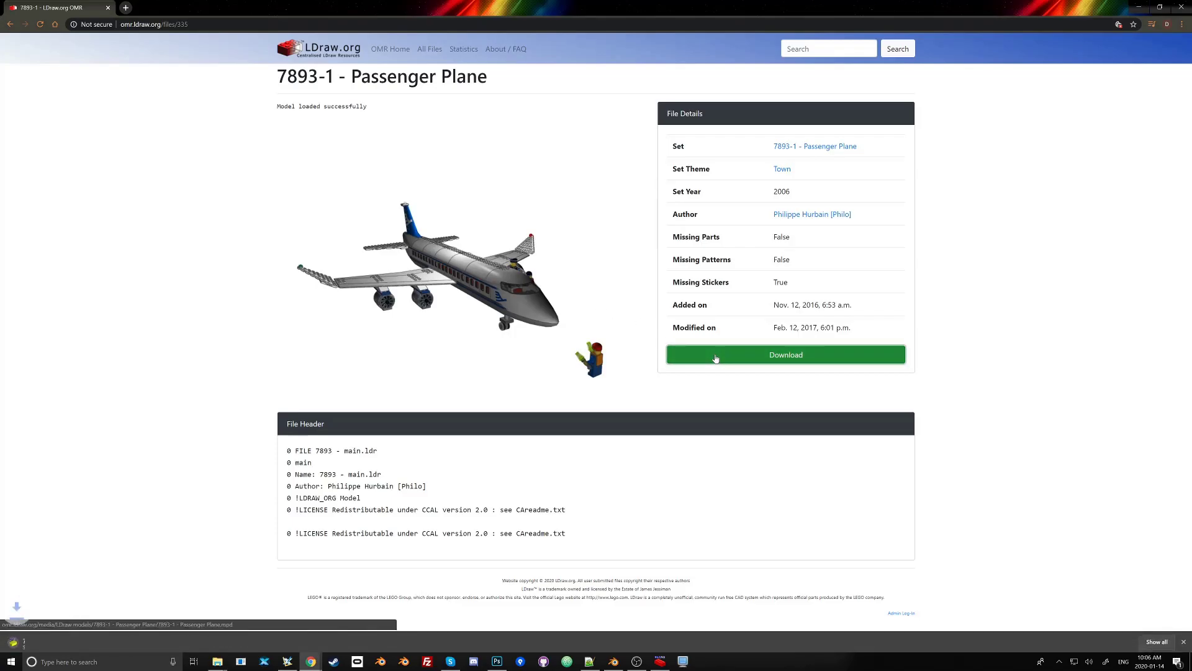
key("alt+Tab")
Refresh the file list and import 1775-1 - Jet.mpd, then select its minifigure parts.
left_click(519, 215)
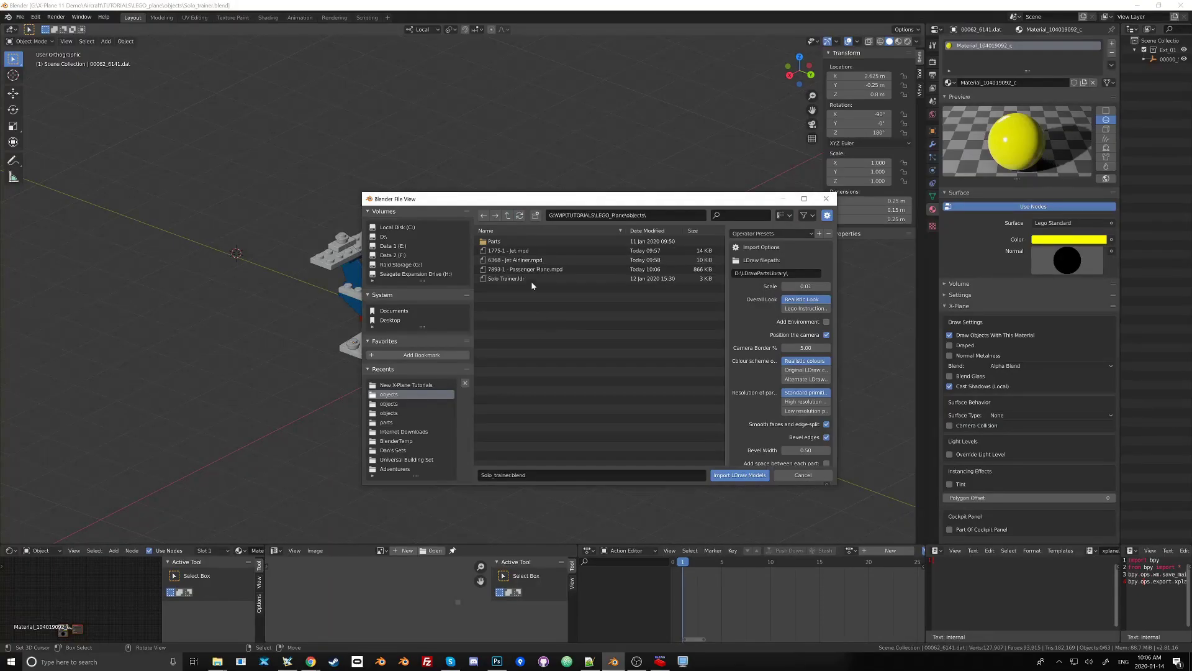
left_click(526, 252)
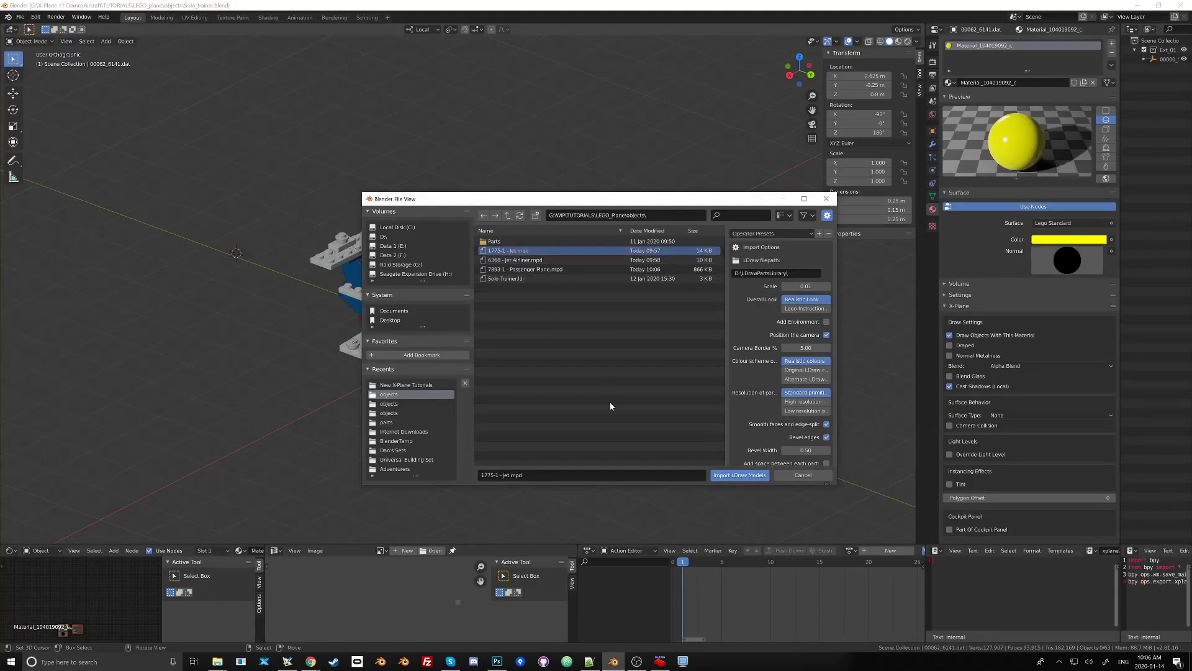
left_click(725, 476)
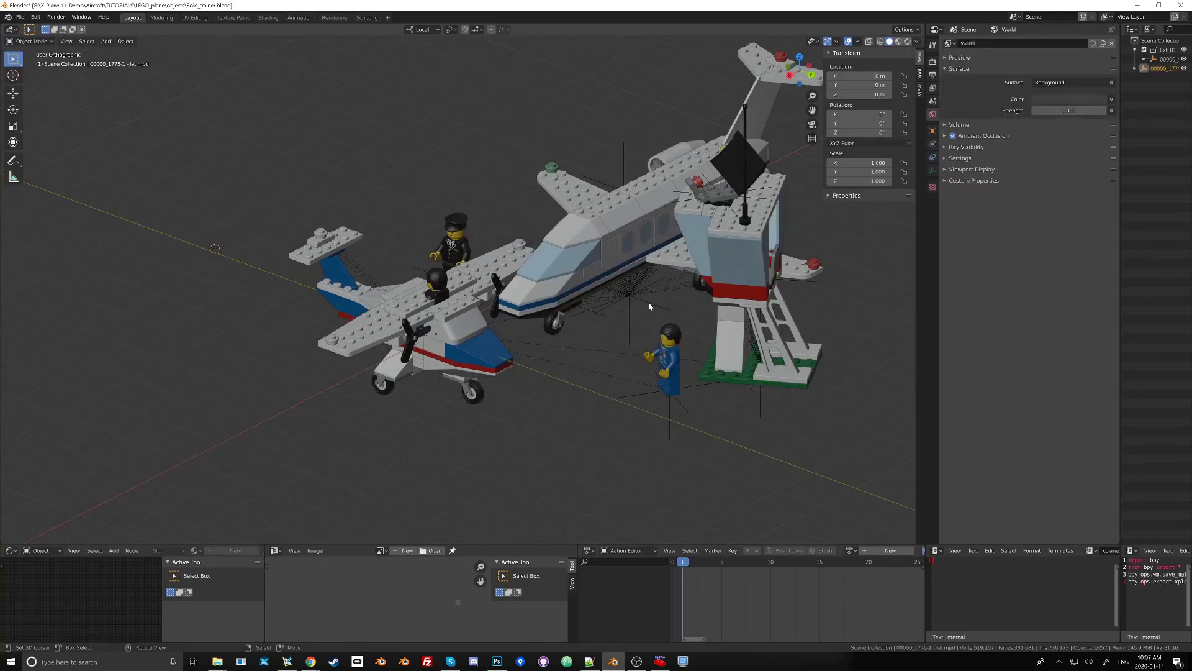
left_click(671, 356)
left_click(670, 367)
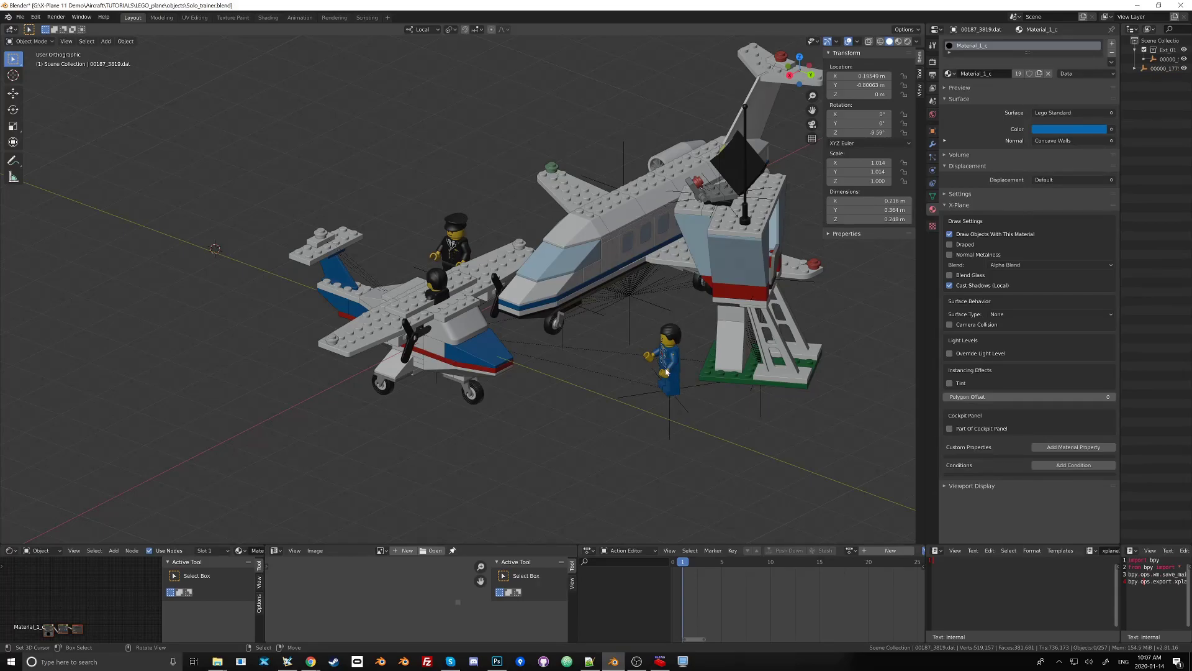
scroll(601, 309, "down", 2)
scroll(611, 309, "up", 2)
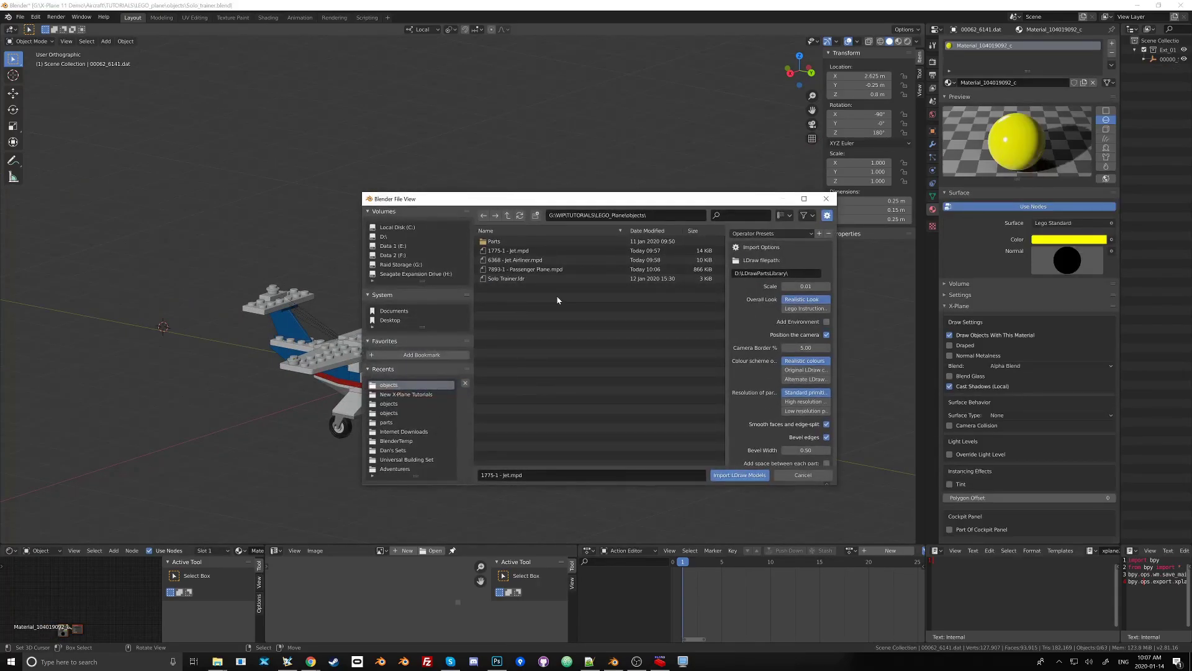
Import 6368 - Jet Airliner, orbit to view it, then undo the import.
double_click(547, 260)
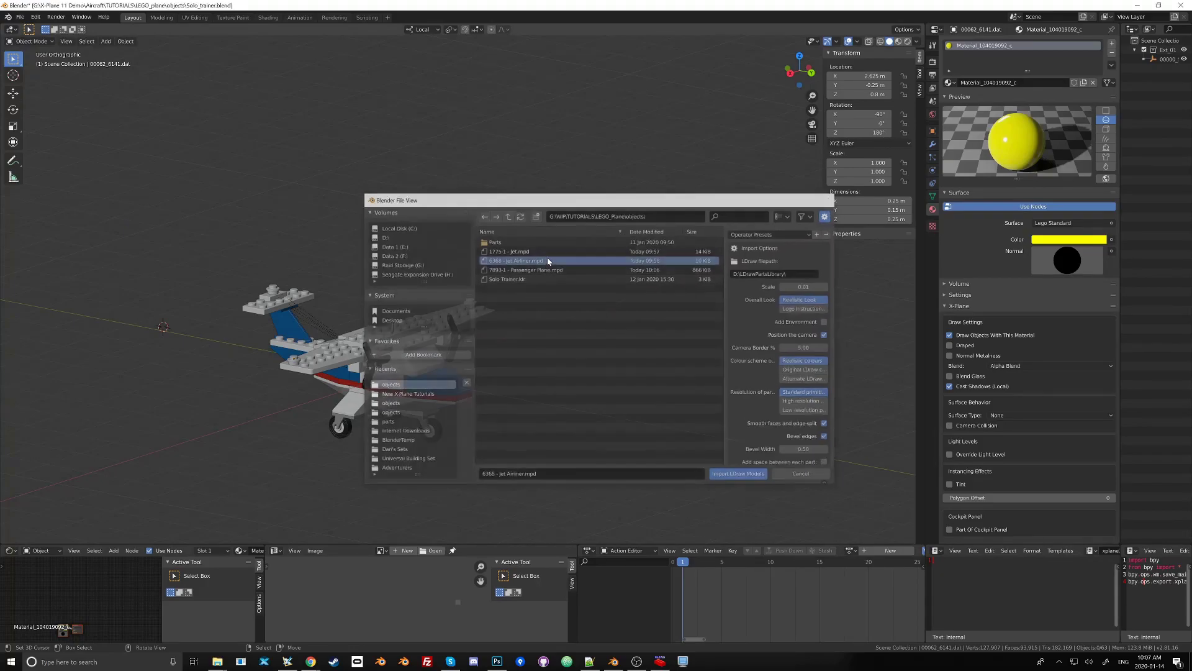
mouse_move(545, 264)
middle_mouse_down()
mouse_move(532, 267)
mouse_move(545, 266)
middle_mouse_up()
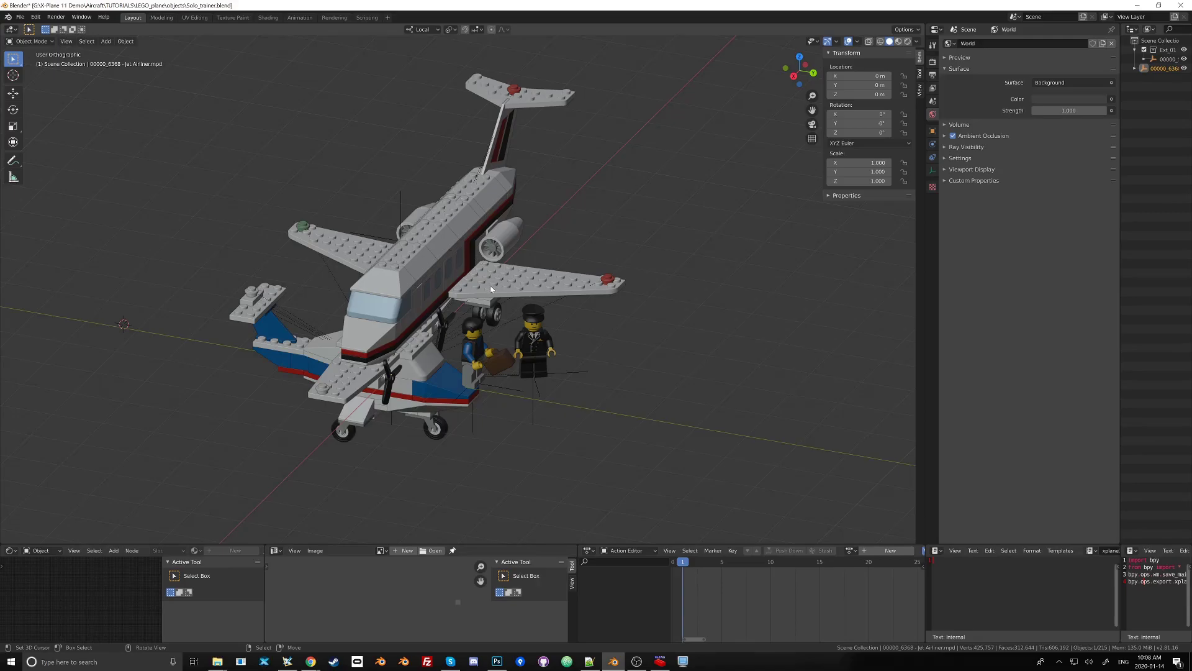
middle_click_drag(466, 296, 472, 291)
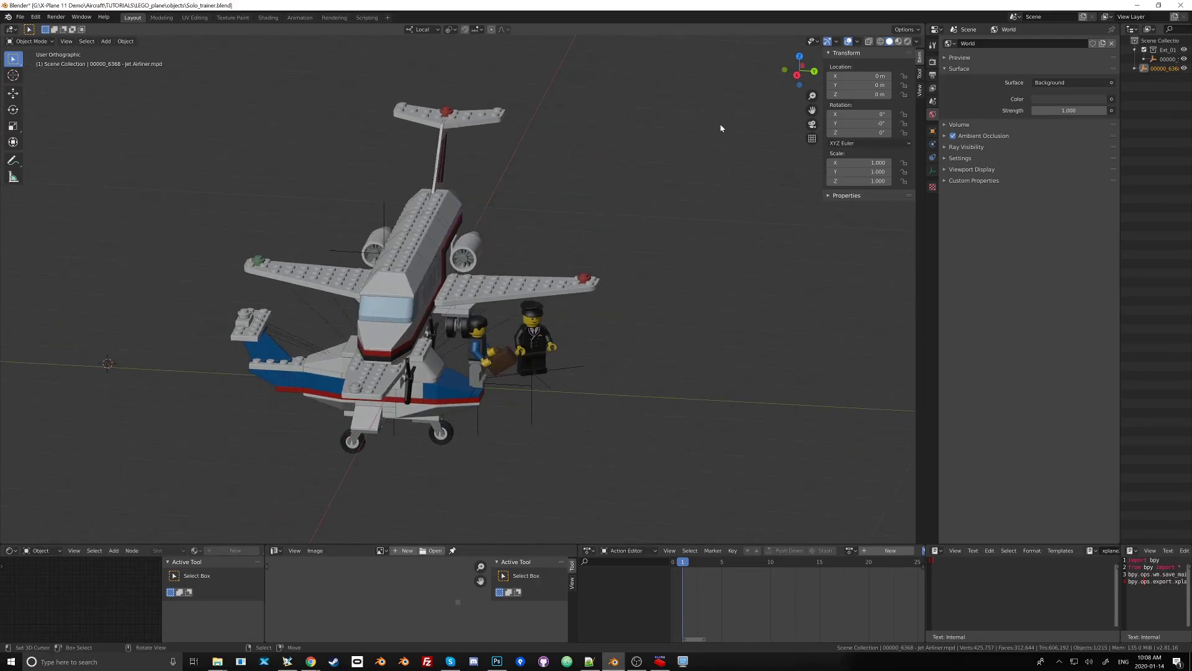
key("ctrl+z")
Reopen the LDraw importer and import 7893-1 - Passenger Plane.mpd.
left_click(21, 17)
mouse_move(49, 144)
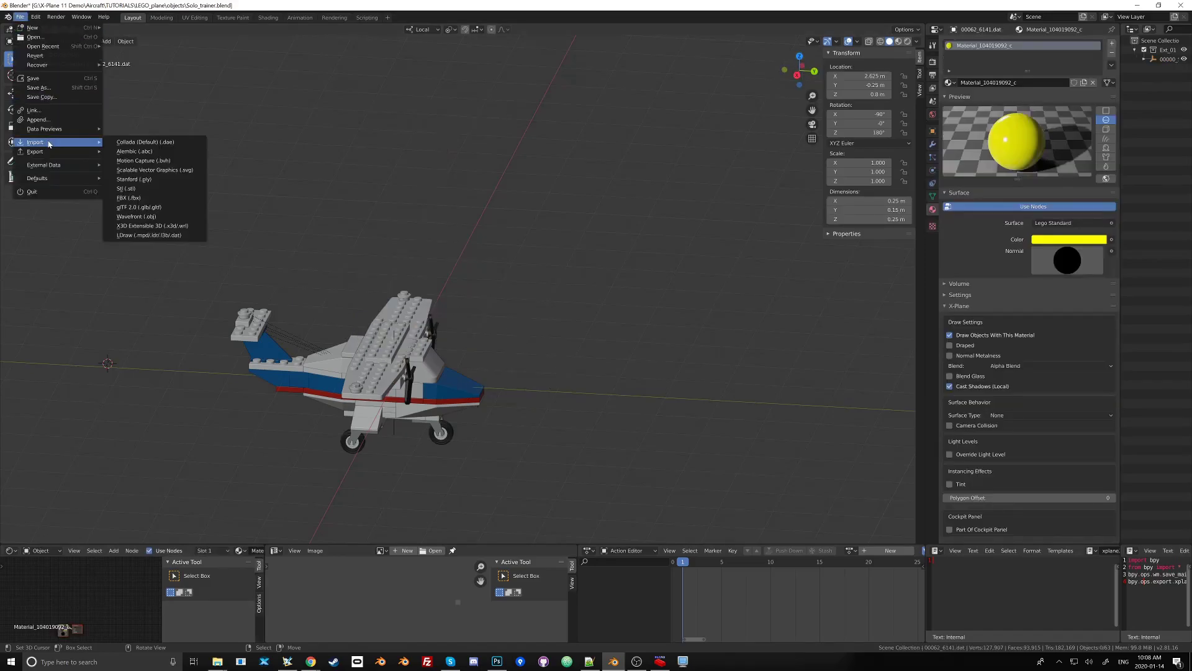
left_click(155, 235)
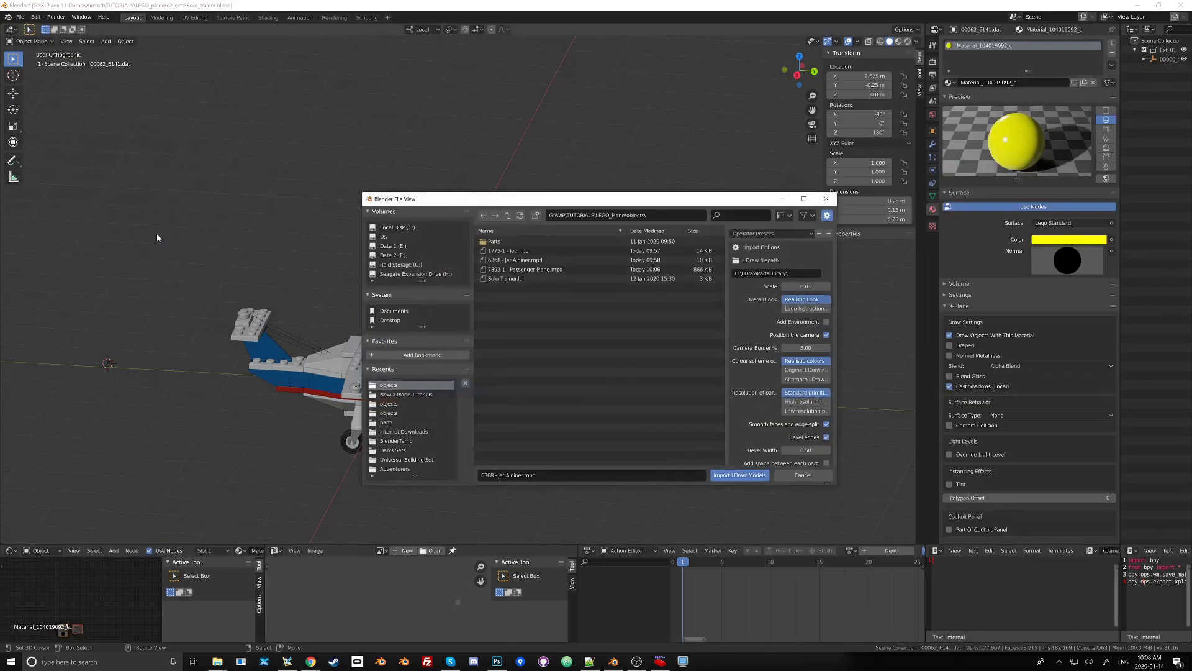
double_click(528, 271)
scroll(536, 277, "down", 3)
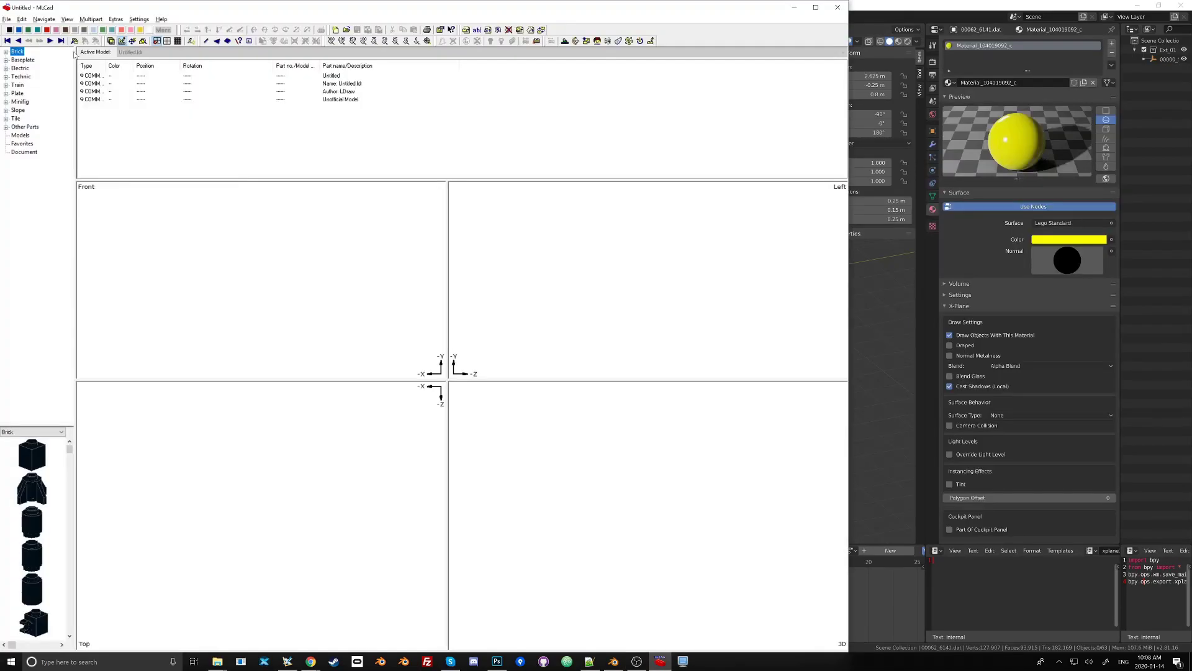
Save the Island Hopper model into the objects folder and select 5935 - Island Hopper.mpd.
left_click(7, 19)
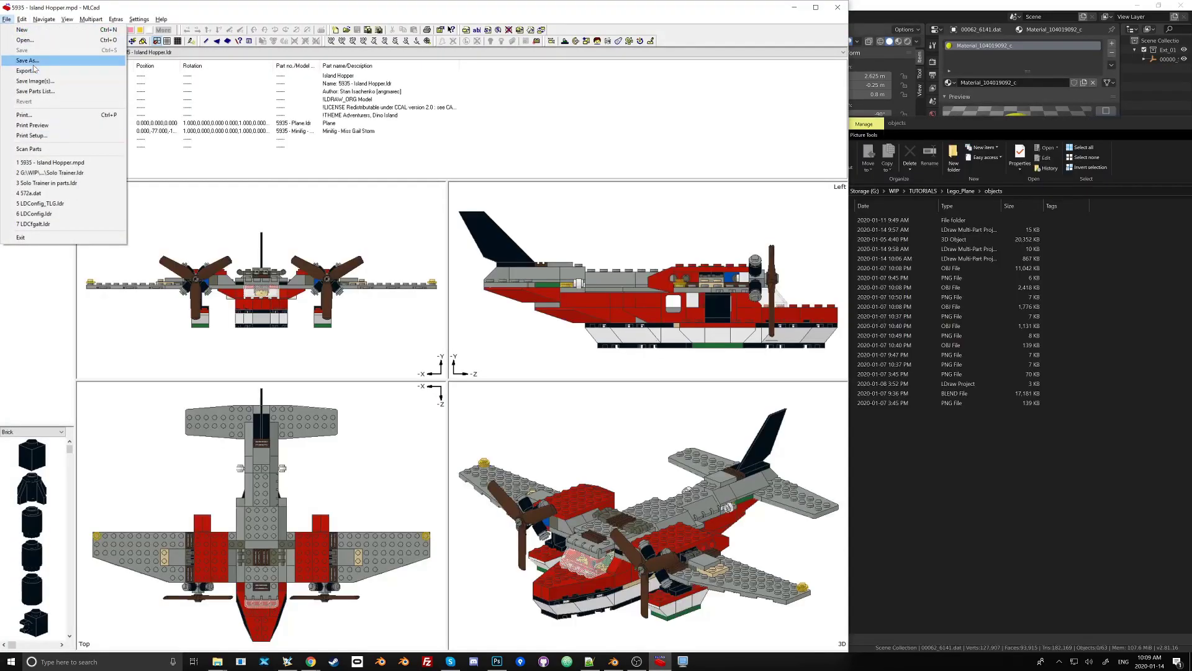
left_click(29, 60)
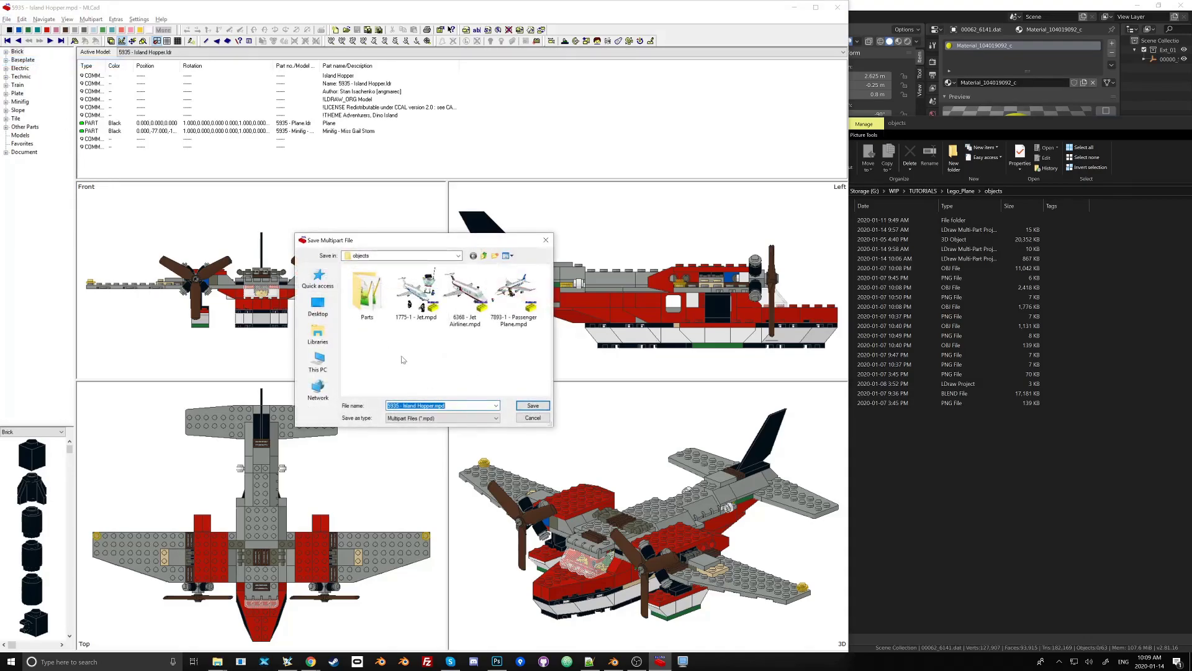
left_click(532, 405)
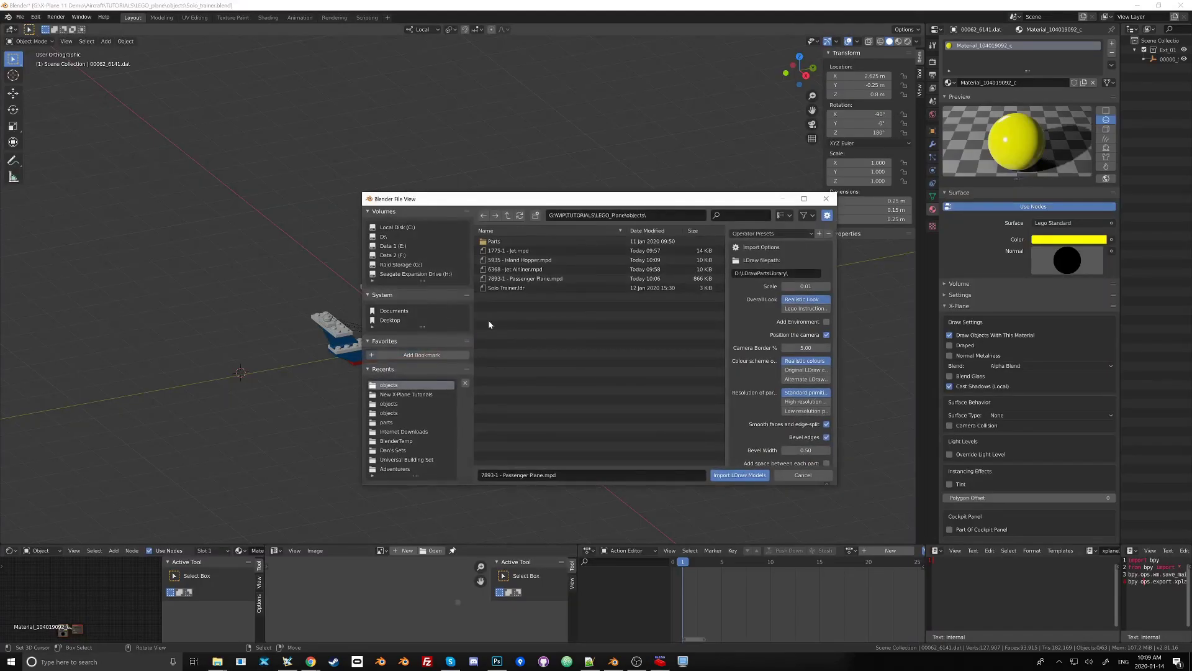
left_click(527, 260)
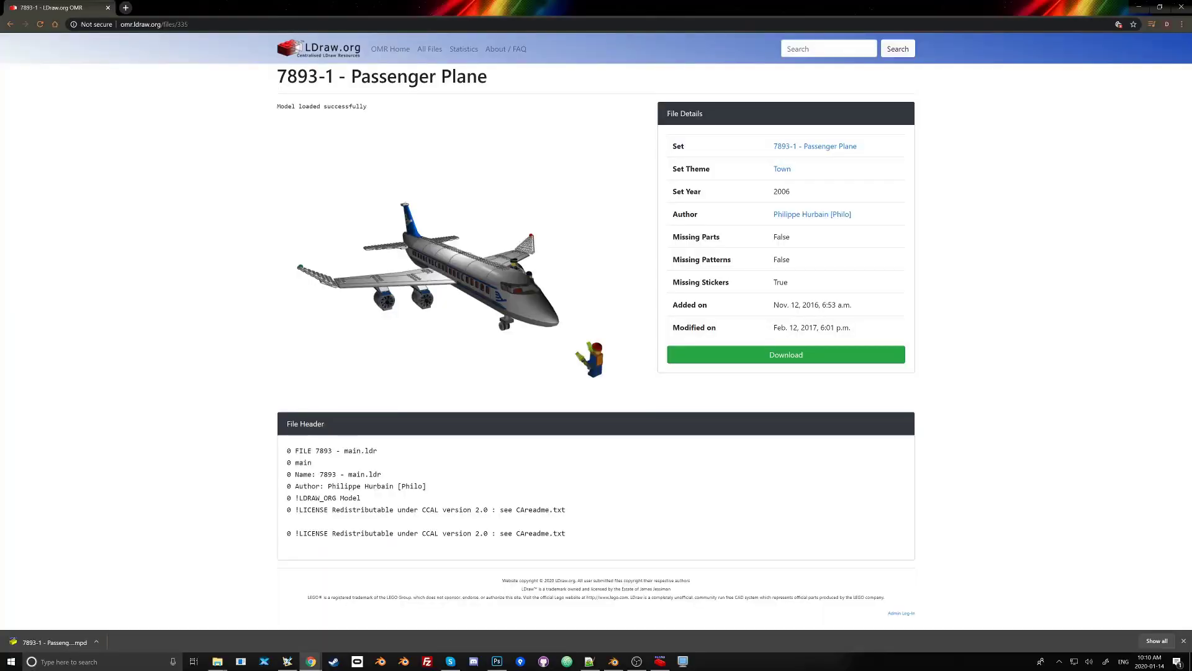
Highlight the 7893-1 set number on the OMR page, then switch to MLCad showing 5935 Island Hopper.
left_click_drag(278, 76, 334, 76)
left_click(662, 662)
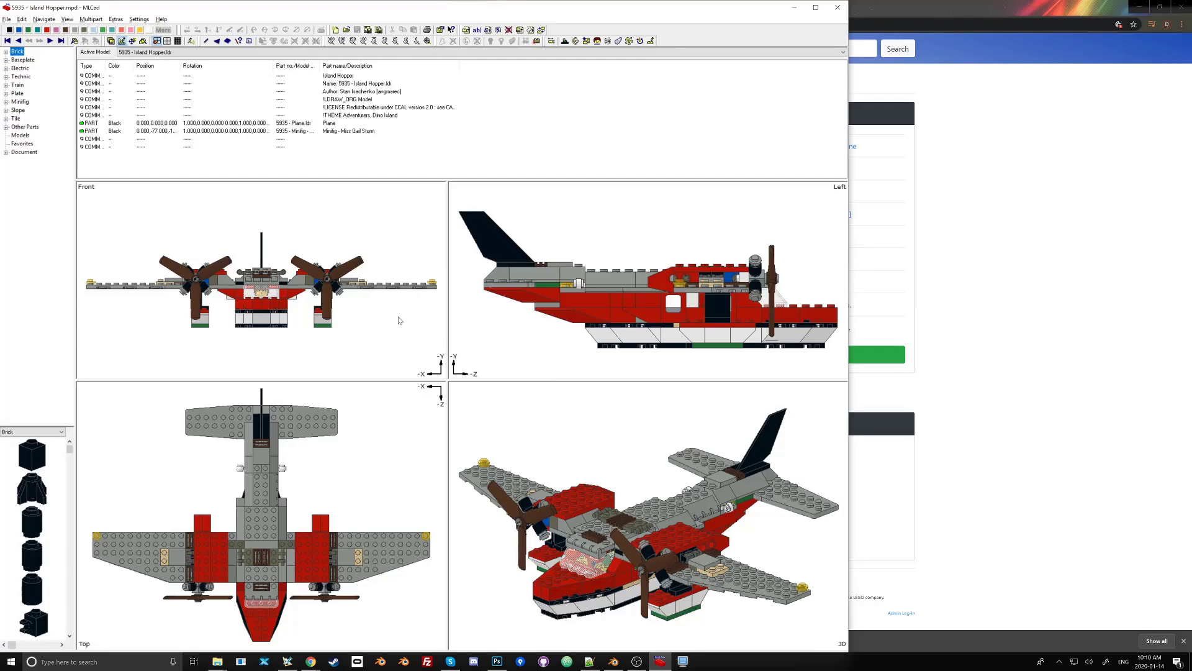